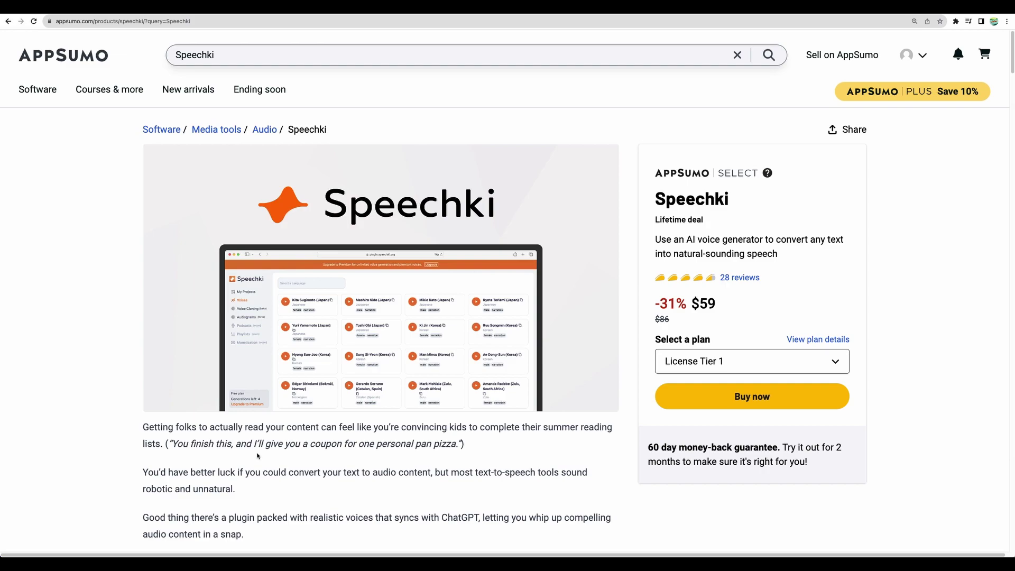
- Scroll through the Speechki deal overview, highlighting the line about recording ChatGPT conversations
{"action": "scroll", "coordinate": [257, 455], "scroll_direction": "down", "scroll_amount": 8}
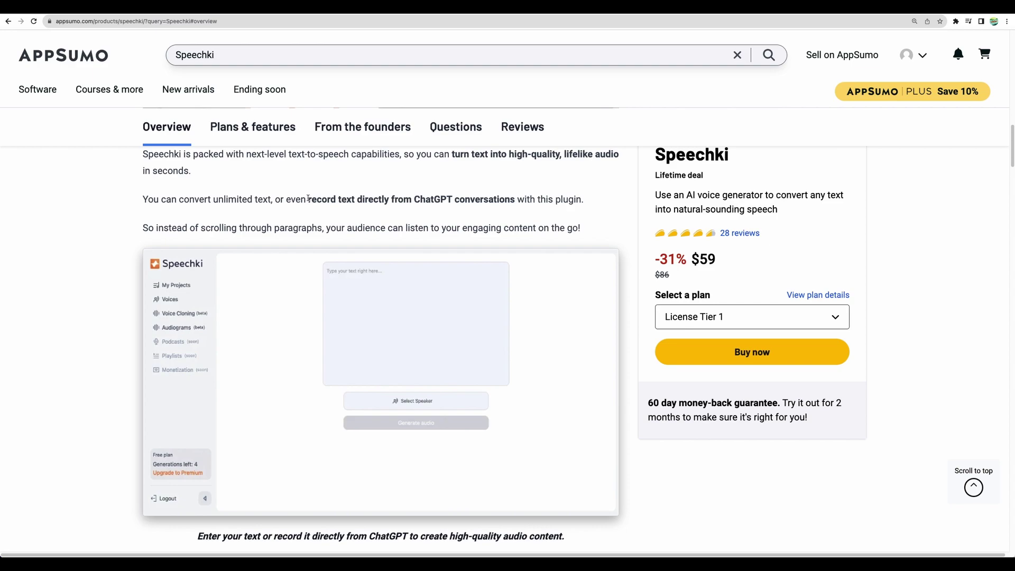
{"action": "left_click_drag", "start_coordinate": [309, 199], "coordinate": [455, 200]}
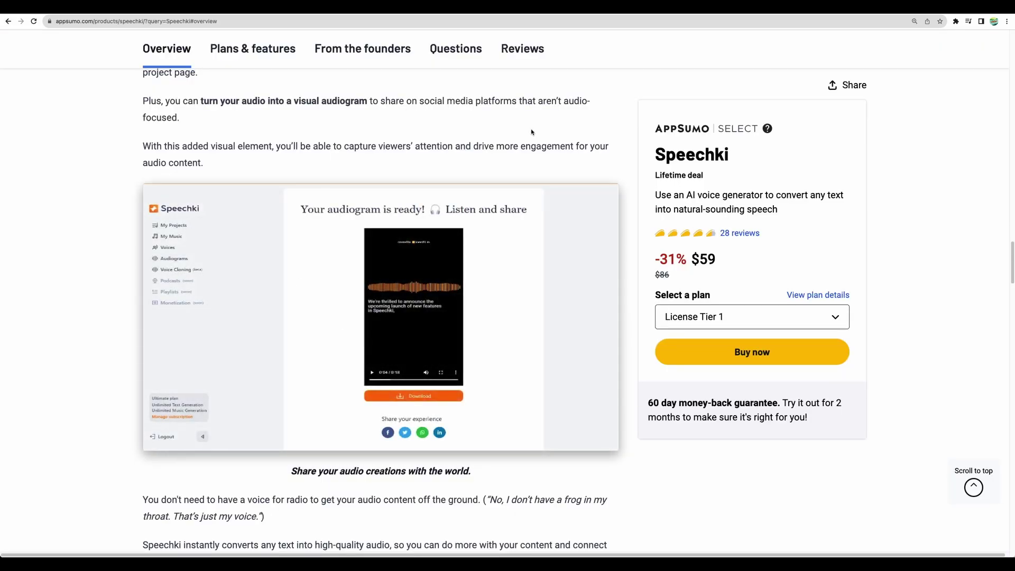
{"action": "scroll", "coordinate": [82, 193], "scroll_direction": "down", "scroll_amount": 1}
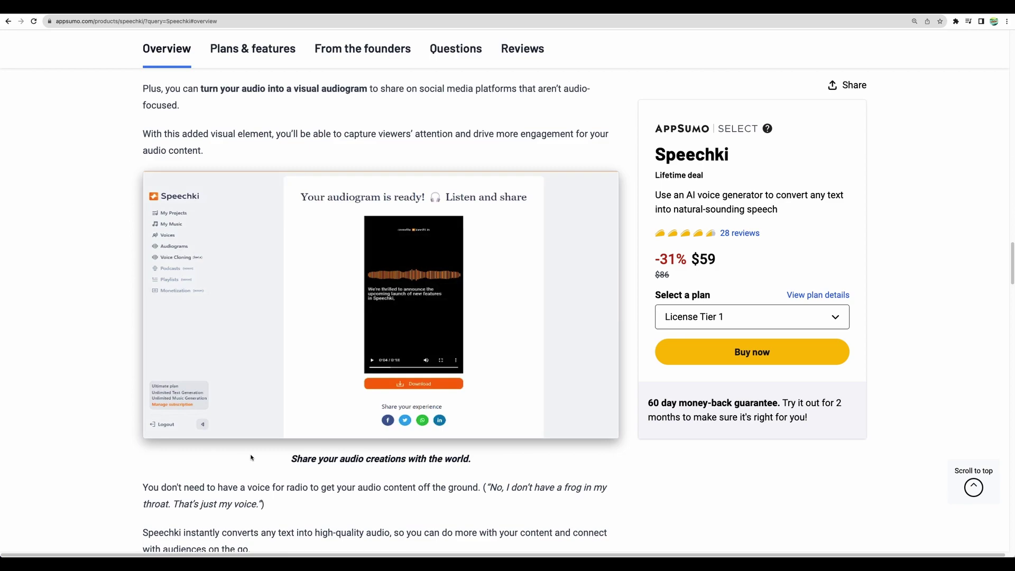
{"action": "scroll", "coordinate": [271, 244], "scroll_direction": "down", "scroll_amount": 10}
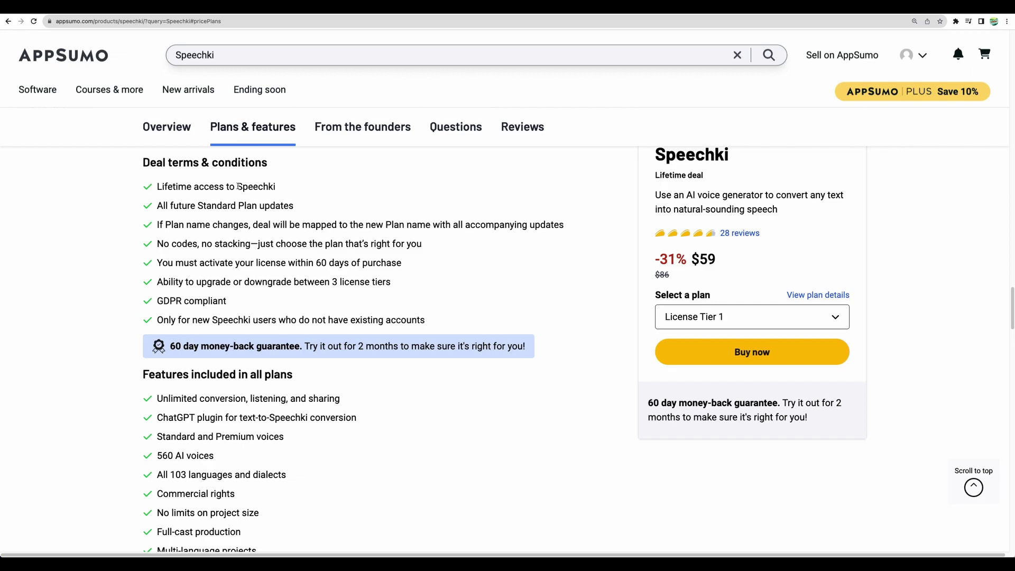
- Highlight the ChatGPT plugin, 560 AI voices, languages and Commercial rights lines among all-plan features
{"action": "scroll", "coordinate": [237, 185], "scroll_direction": "down", "scroll_amount": 2}
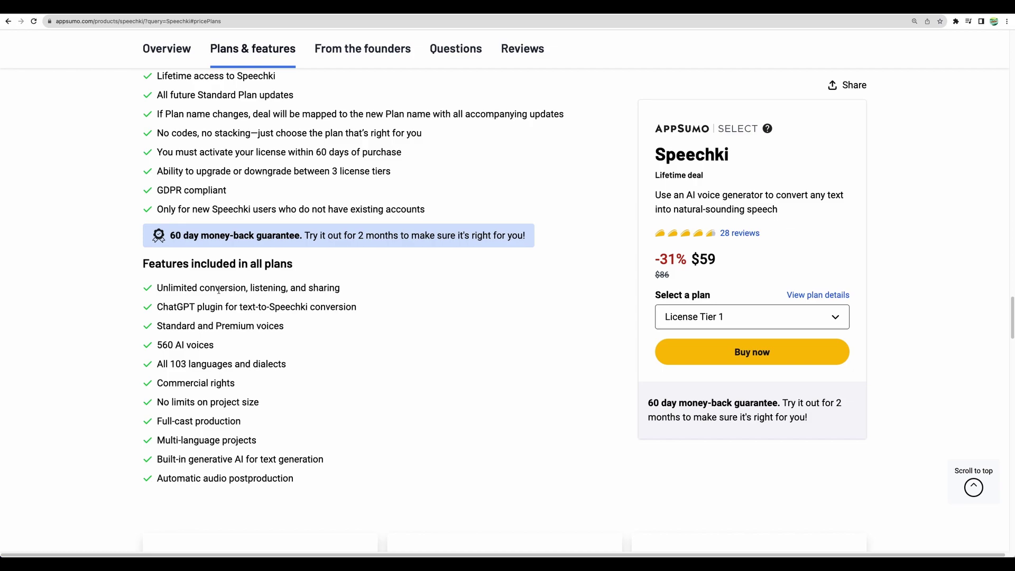
{"action": "left_click_drag", "start_coordinate": [156, 307], "coordinate": [328, 308]}
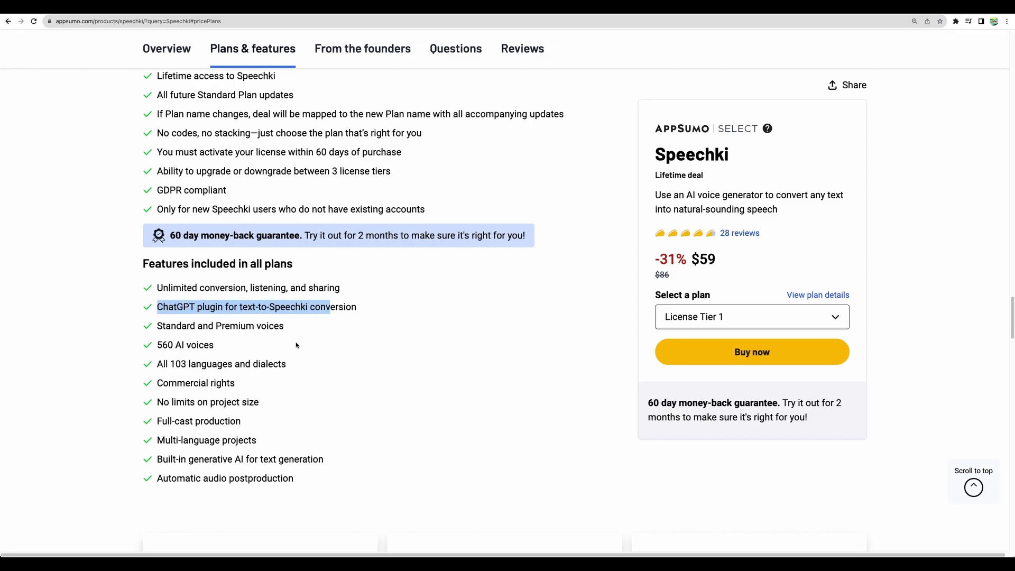
{"action": "left_click_drag", "start_coordinate": [156, 345], "coordinate": [175, 343]}
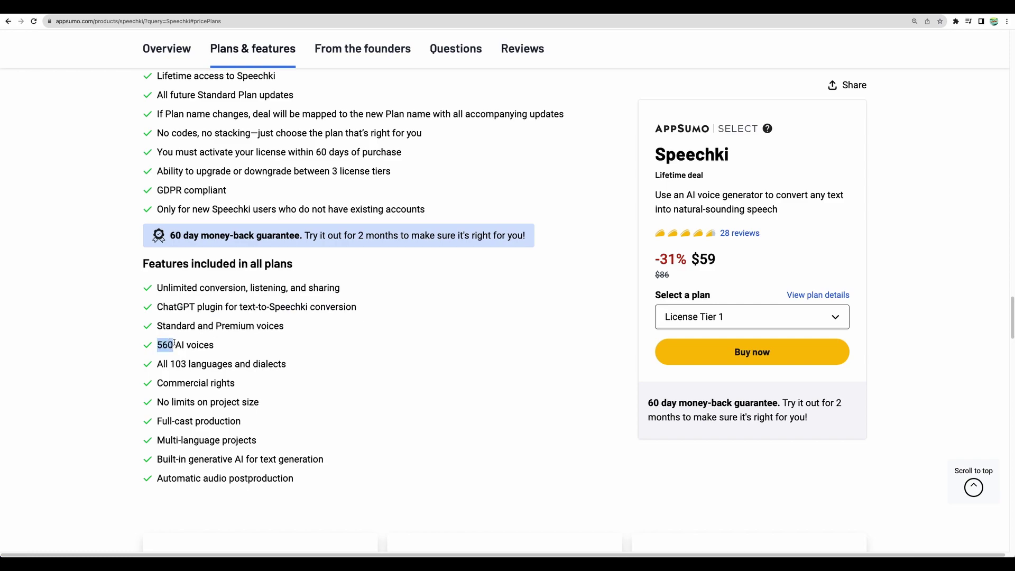
{"action": "left_click_drag", "start_coordinate": [172, 364], "coordinate": [222, 364]}
{"action": "scroll", "coordinate": [159, 250], "scroll_direction": "down", "scroll_amount": 3}
{"action": "left_click", "coordinate": [160, 250]}
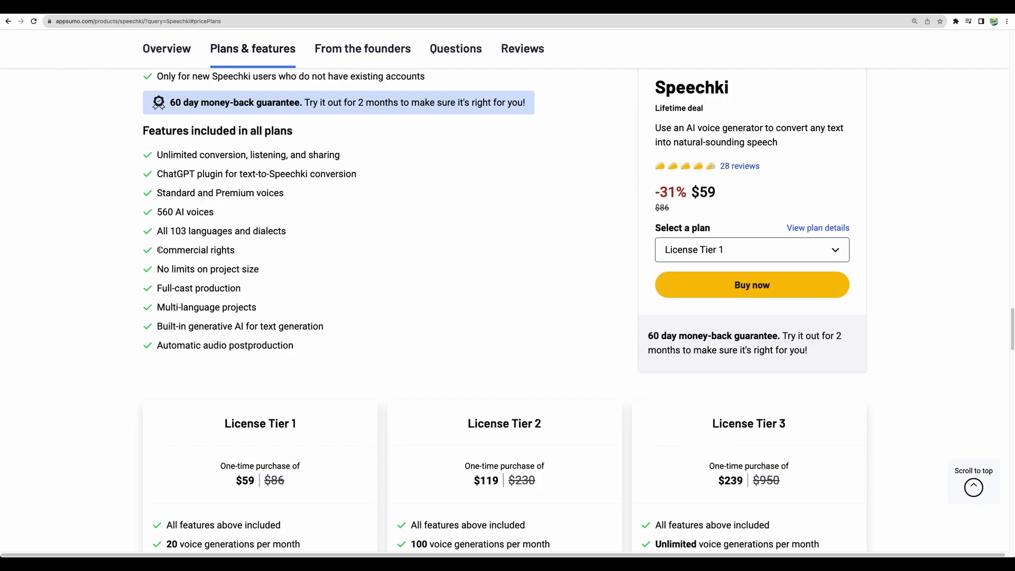
{"action": "left_click_drag", "start_coordinate": [160, 250], "coordinate": [249, 250]}
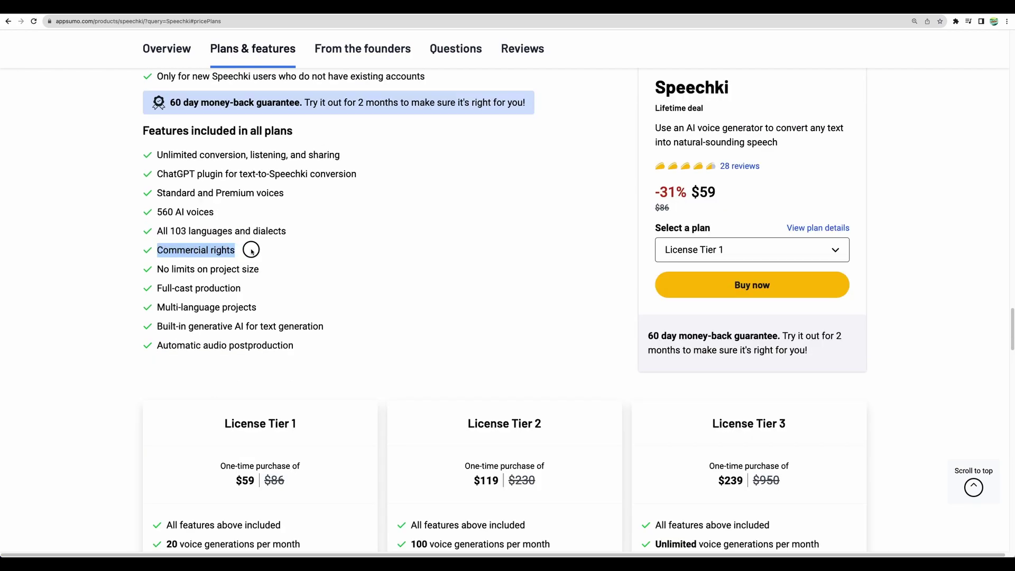
{"action": "left_click", "coordinate": [159, 270]}
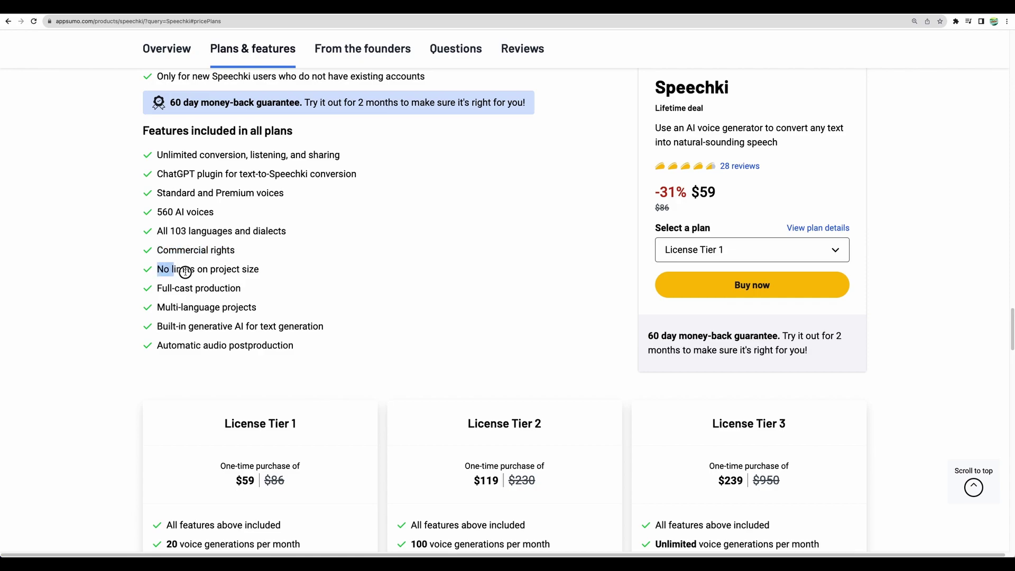
- Highlight Tier 2's monthly voice limit and Audiogram feature, and Tier 3's unlimited voice generations
{"action": "scroll", "coordinate": [427, 229], "scroll_direction": "down", "scroll_amount": 3}
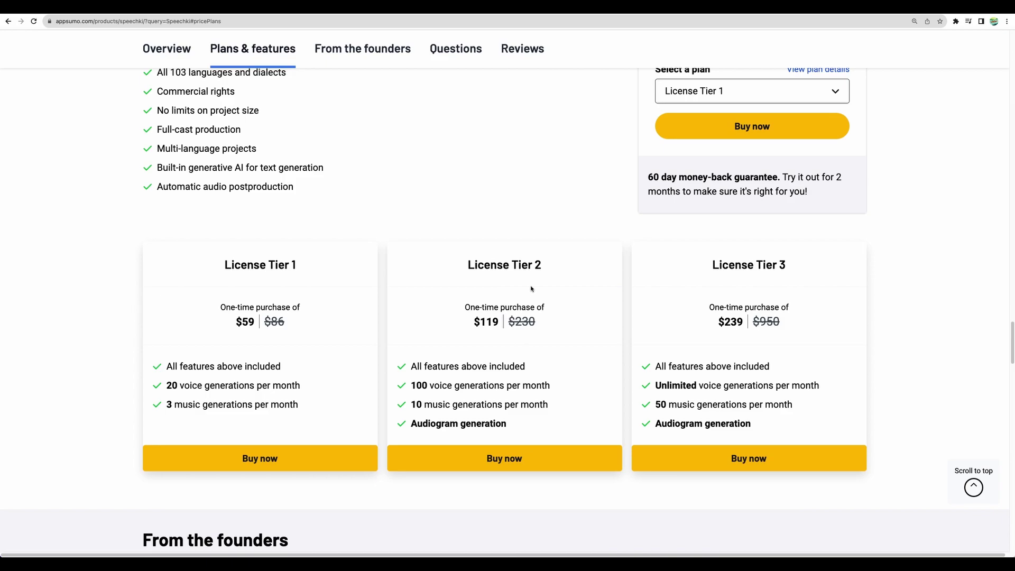
{"action": "left_click_drag", "start_coordinate": [411, 385], "coordinate": [434, 407]}
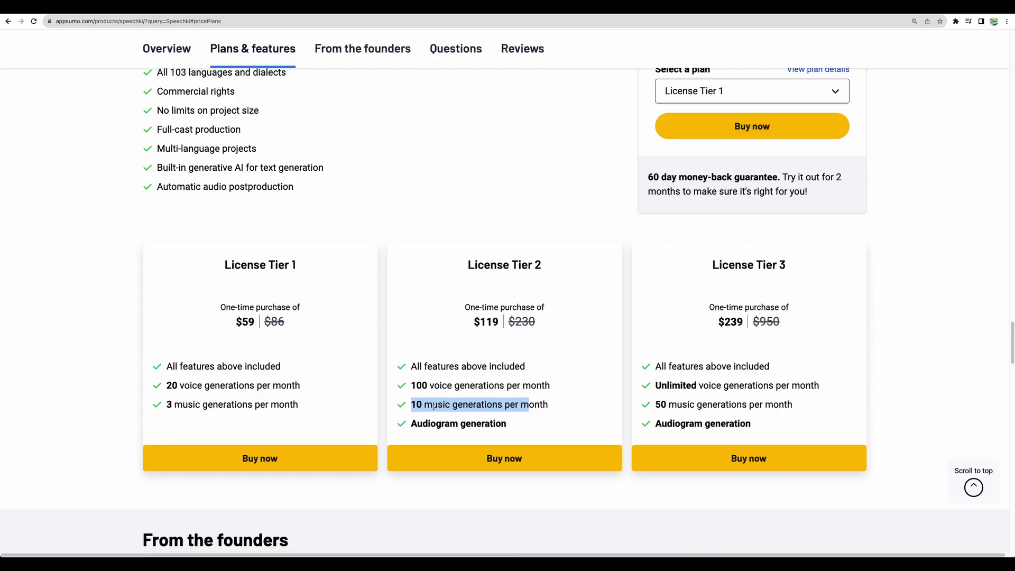
{"action": "left_click", "coordinate": [412, 426]}
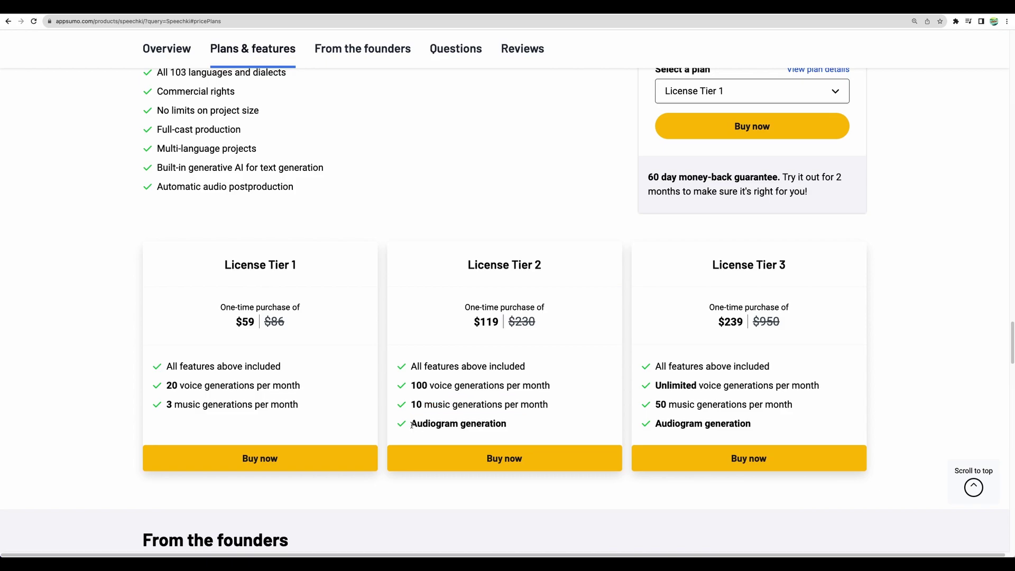
{"action": "left_click_drag", "start_coordinate": [411, 425], "coordinate": [457, 423]}
{"action": "left_click", "coordinate": [752, 266]}
{"action": "left_click_drag", "start_coordinate": [655, 386], "coordinate": [818, 380]}
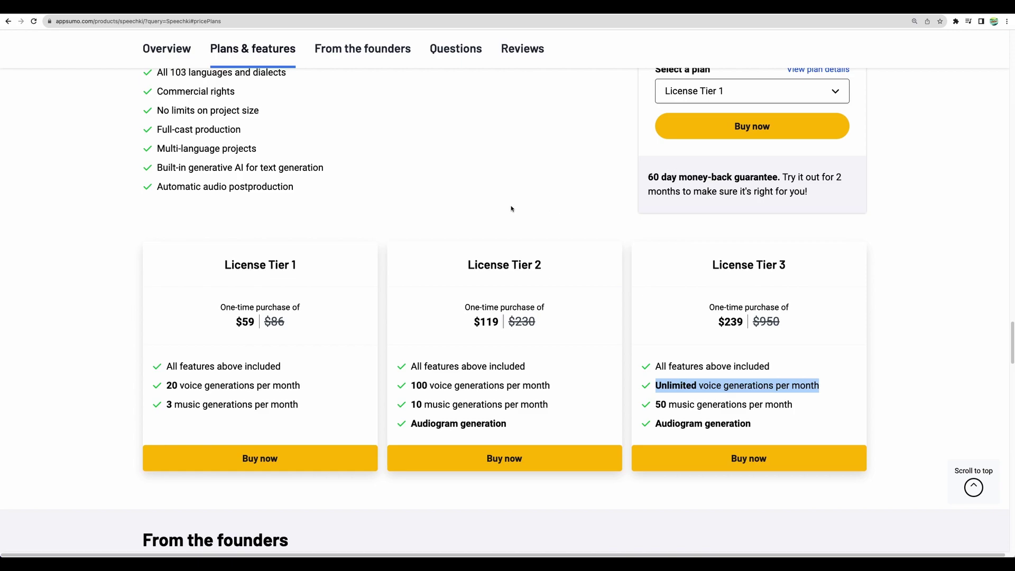
{"action": "scroll", "coordinate": [505, 202], "scroll_direction": "up", "scroll_amount": 1}
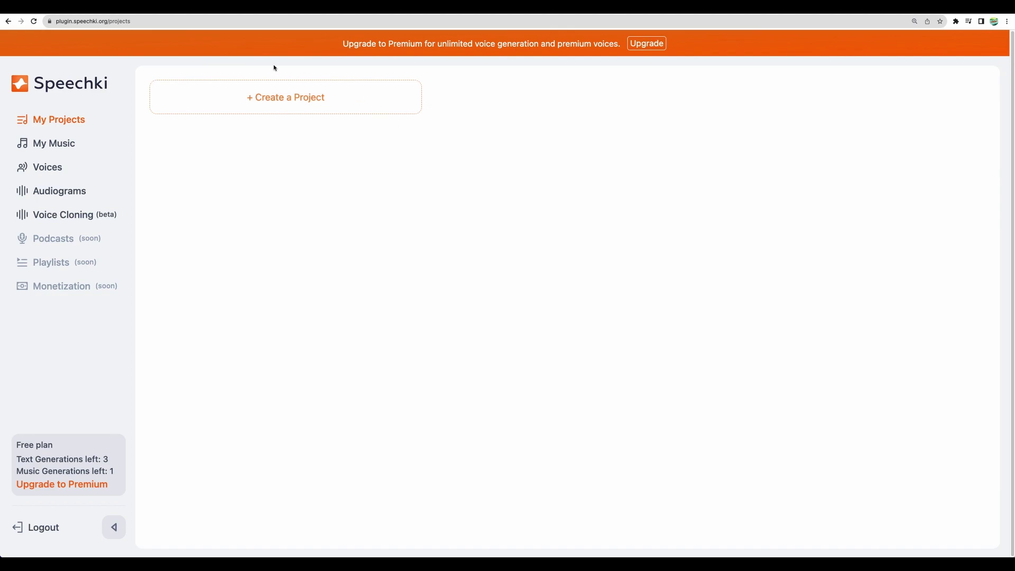
- Open the Voices library, play the Mashiro Kido sample, and filter voices to Spanish (Spain)
{"action": "left_click", "coordinate": [53, 170]}
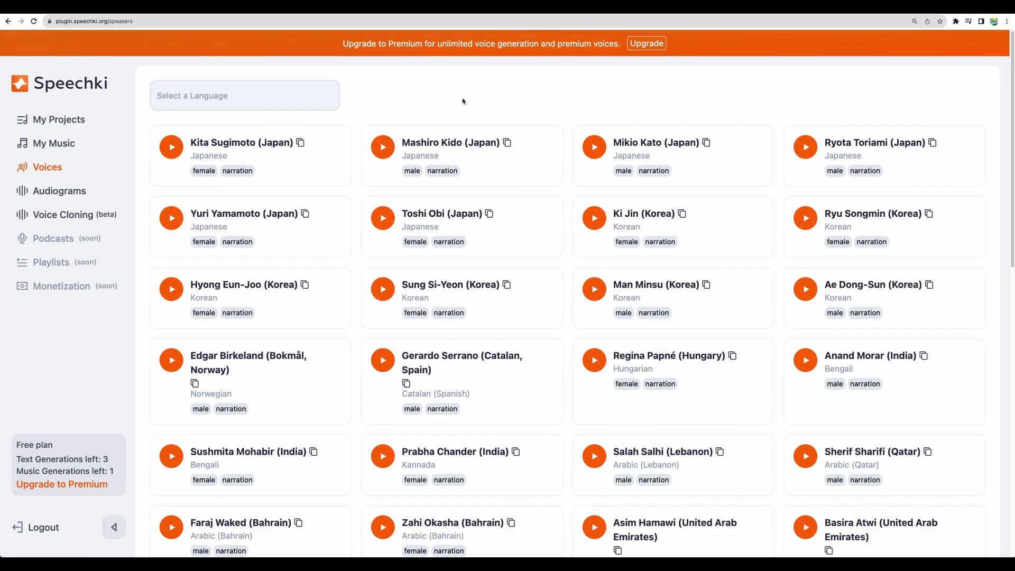
{"action": "left_click", "coordinate": [386, 148]}
{"action": "left_click", "coordinate": [204, 95]}
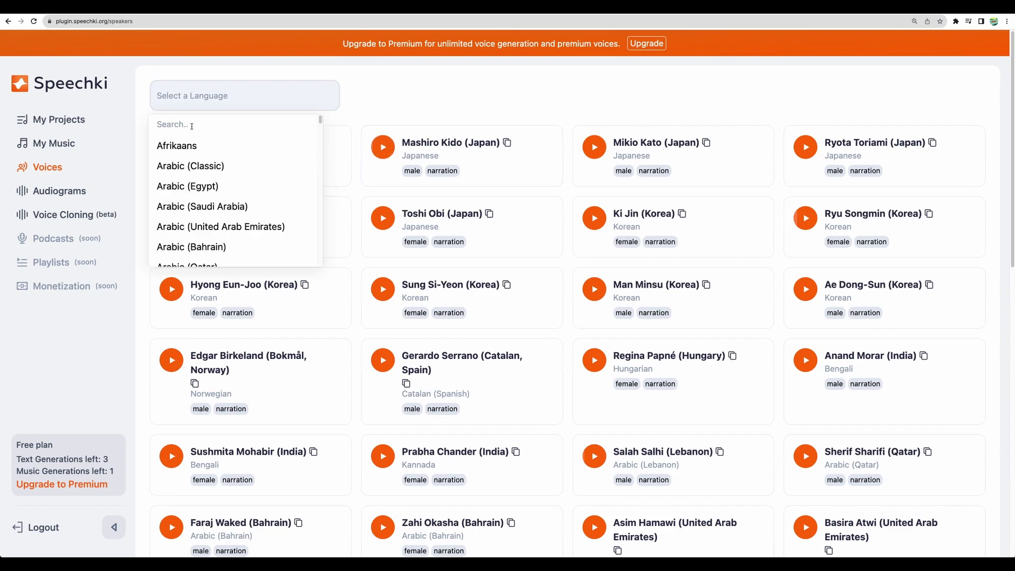
{"action": "type", "text": "spanish"}
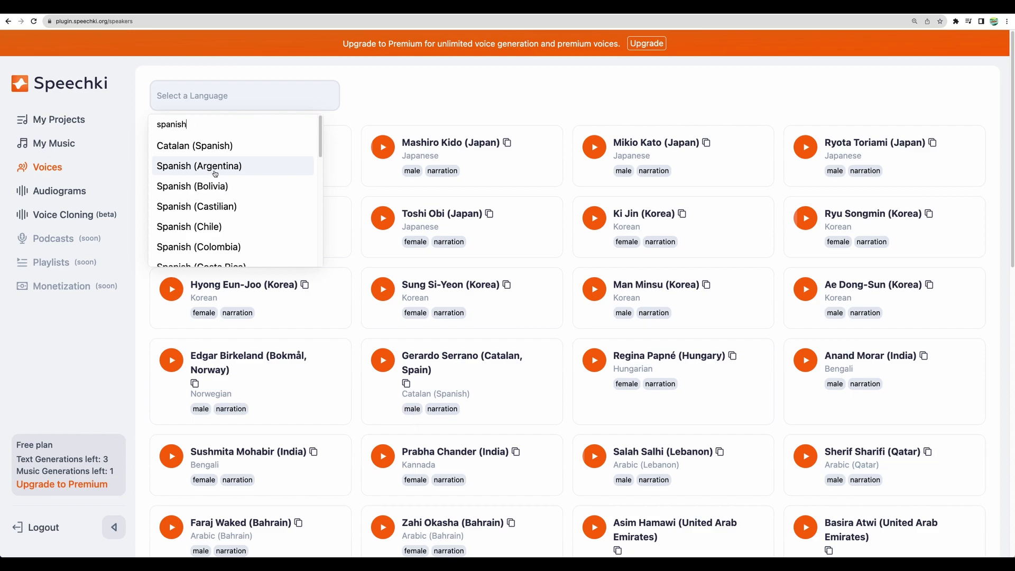
{"action": "left_click", "coordinate": [180, 145]}
- Play the Pedro Garcia and Paola Moreno samples, then switch the filter to Spanish (Latin America)
{"action": "left_click", "coordinate": [177, 151]}
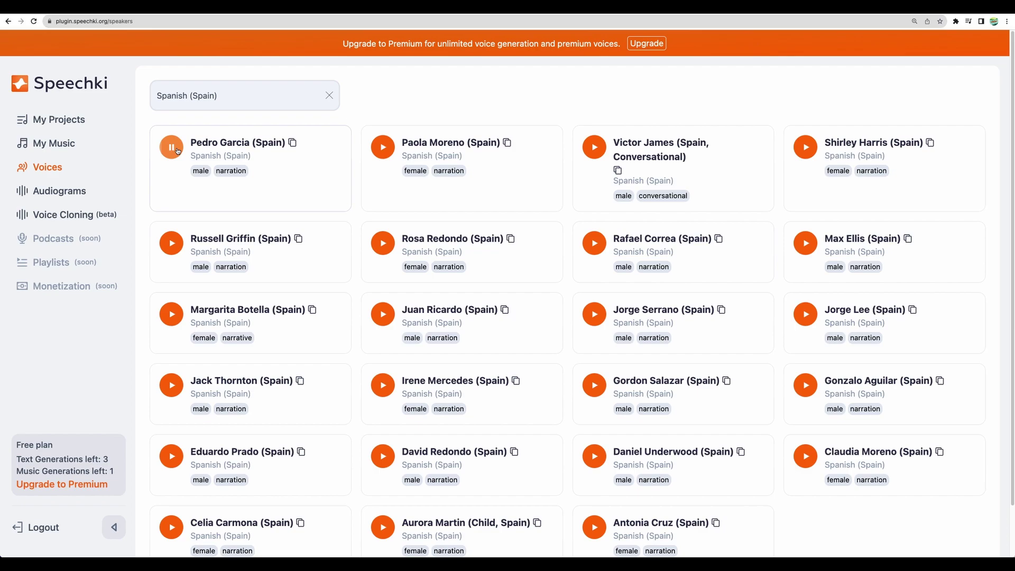
{"action": "left_click", "coordinate": [383, 149]}
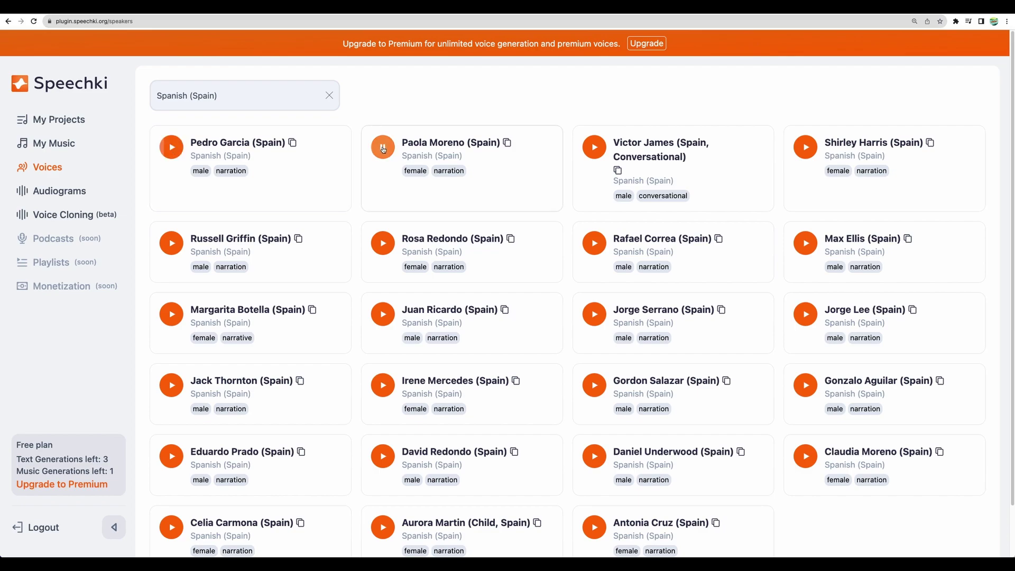
{"action": "left_click", "coordinate": [384, 148]}
{"action": "left_click", "coordinate": [244, 102]}
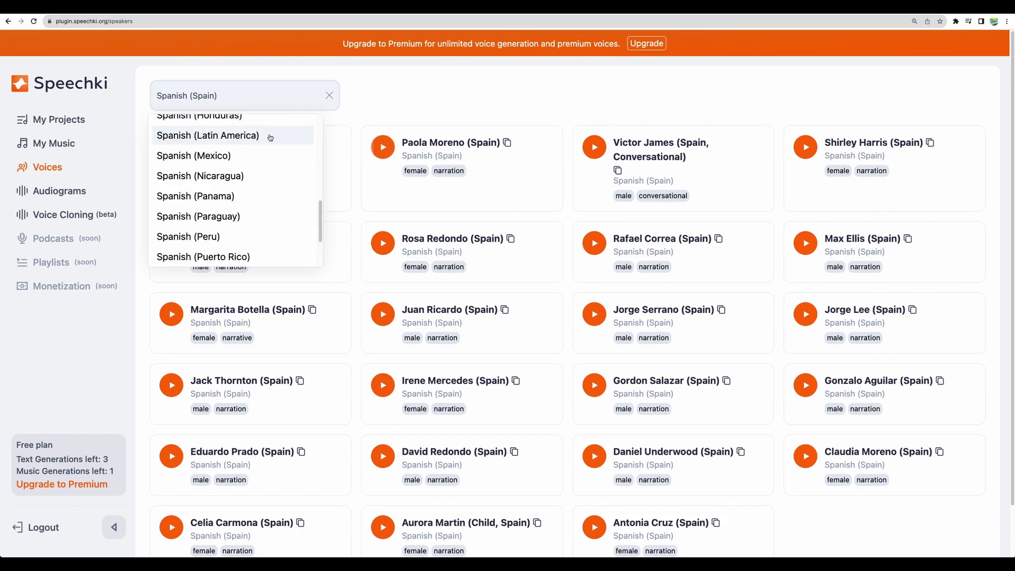
{"action": "left_click", "coordinate": [269, 136]}
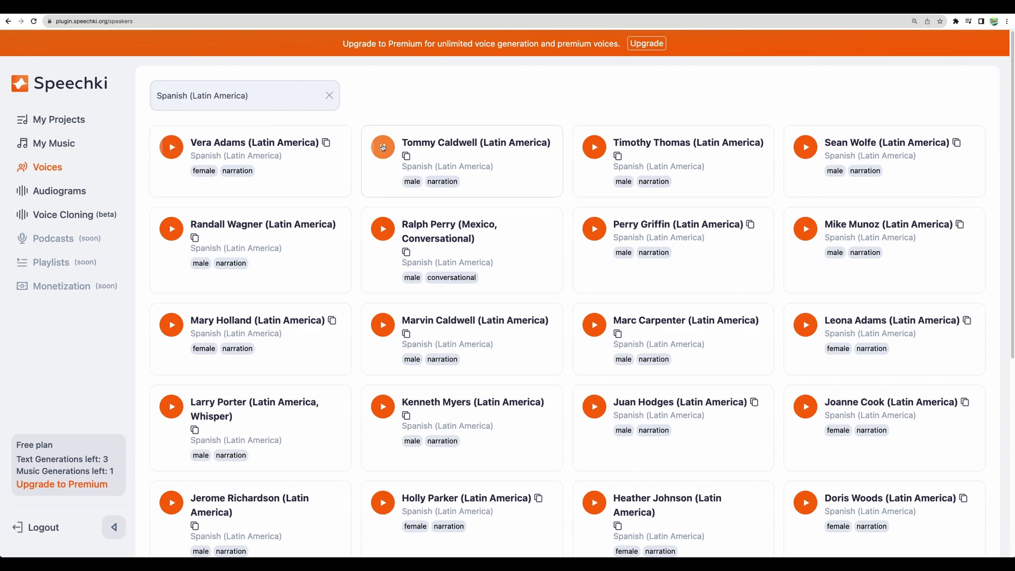
- Change the voice language filter to English (US)
{"action": "left_click", "coordinate": [272, 101]}
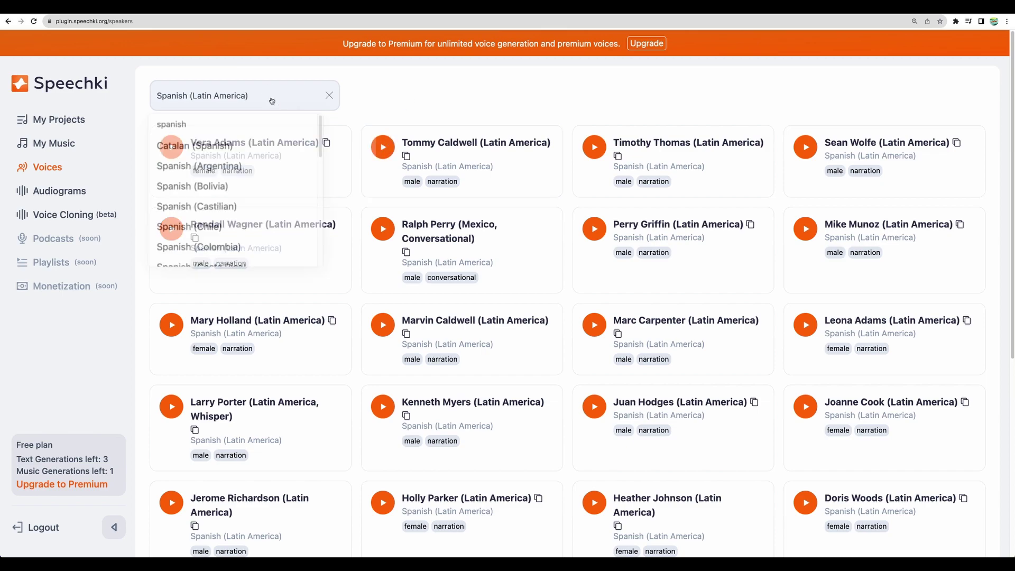
{"action": "double_click", "coordinate": [228, 125]}
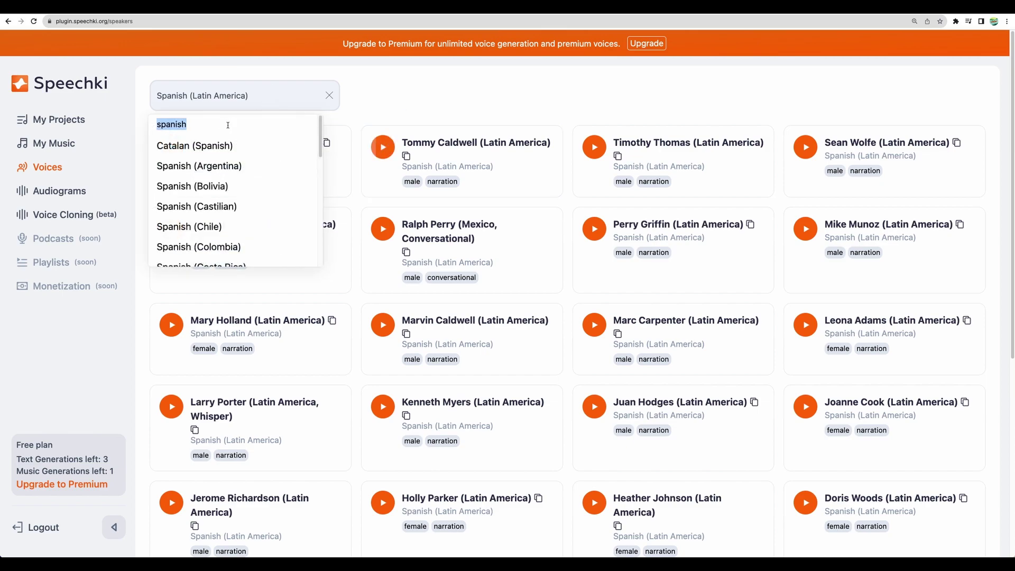
{"action": "type", "text": "english"}
{"action": "scroll", "coordinate": [222, 190], "scroll_direction": "down", "scroll_amount": 5}
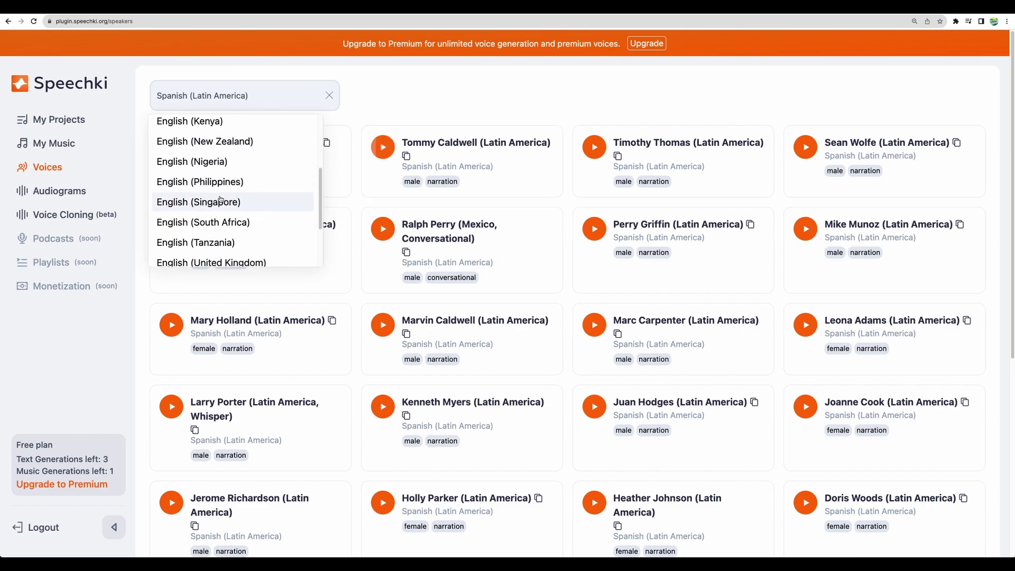
{"action": "scroll", "coordinate": [222, 200], "scroll_direction": "down", "scroll_amount": 2}
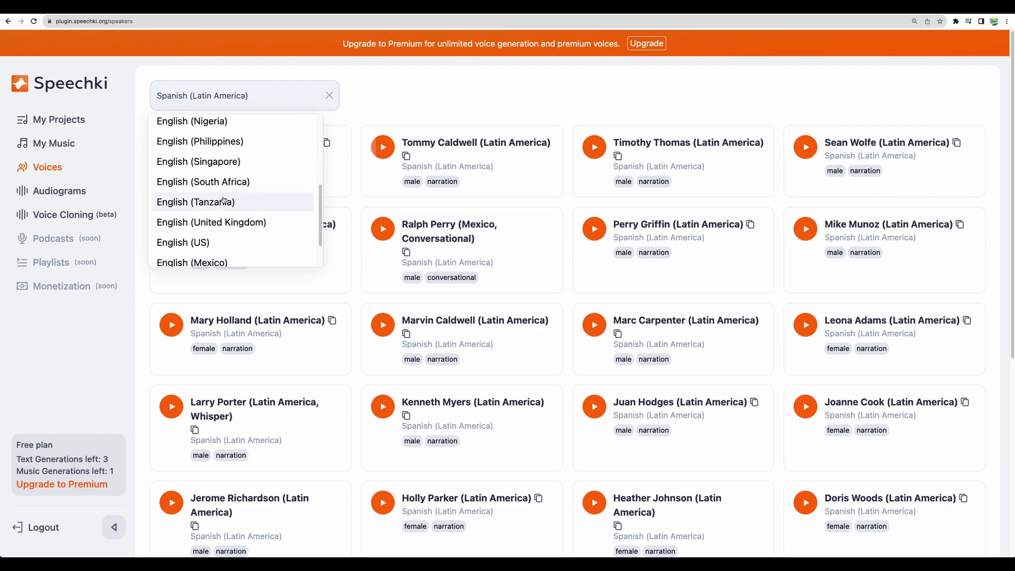
{"action": "left_click", "coordinate": [228, 234]}
- Preview the Vera Adams, Tommy Caldwell, Timothy Thomas, Larry Porter and Deanna Hayes voices
{"action": "left_click", "coordinate": [176, 150]}
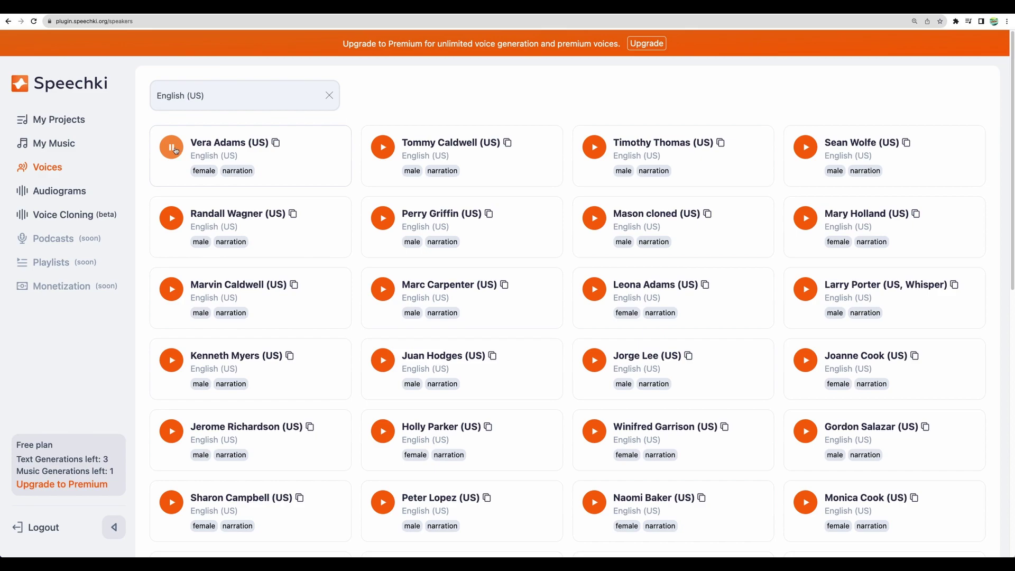
{"action": "left_click", "coordinate": [384, 148]}
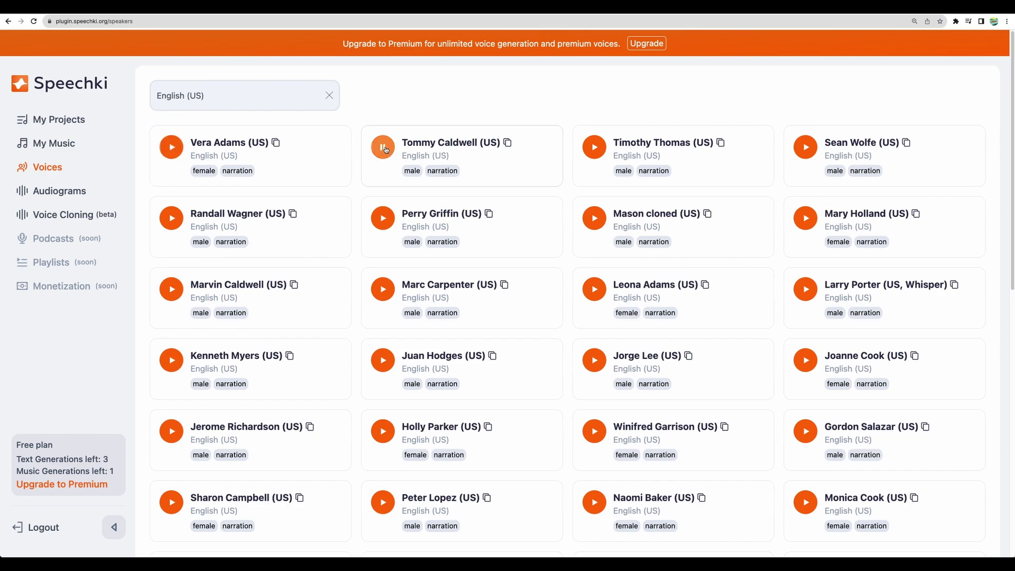
{"action": "left_click", "coordinate": [595, 148]}
{"action": "left_click", "coordinate": [805, 294]}
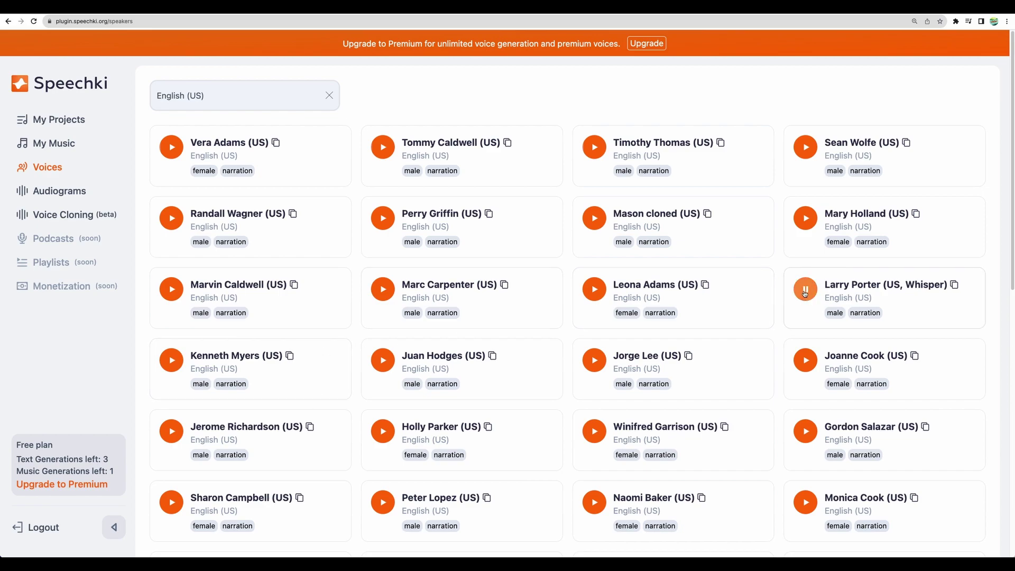
{"action": "scroll", "coordinate": [175, 468], "scroll_direction": "down", "scroll_amount": 3}
{"action": "left_click", "coordinate": [173, 468]}
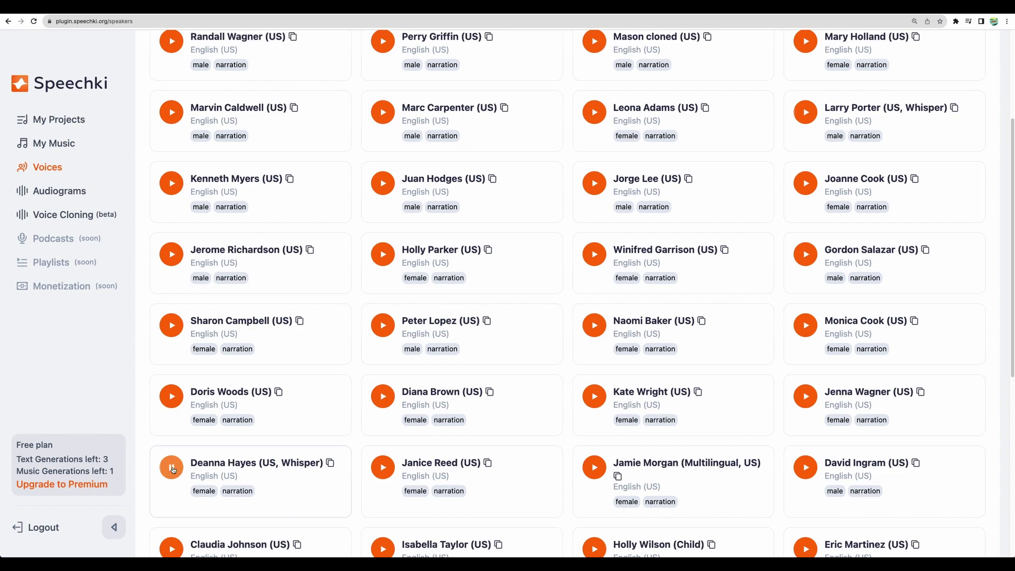
{"action": "left_click", "coordinate": [173, 468]}
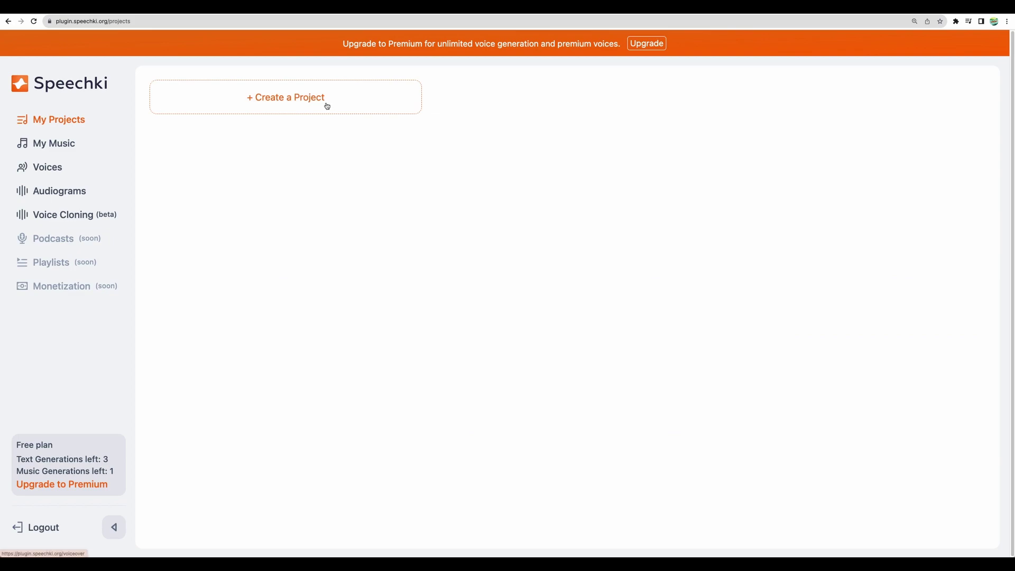
- Create the CrowdedReviews project with Timothy Thomas (US) chosen as the narrator
{"action": "left_click", "coordinate": [324, 104]}
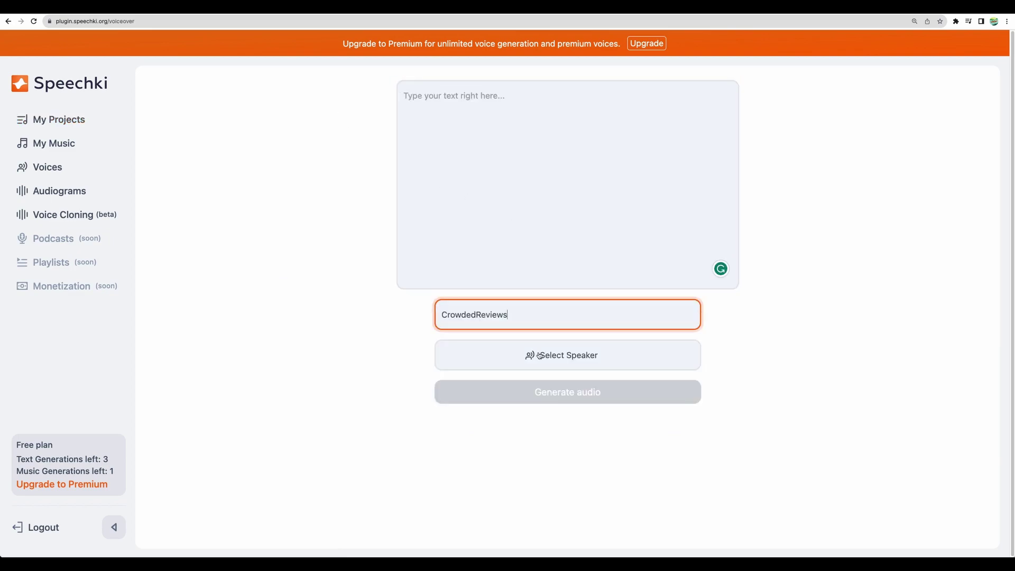
{"action": "left_click", "coordinate": [539, 356]}
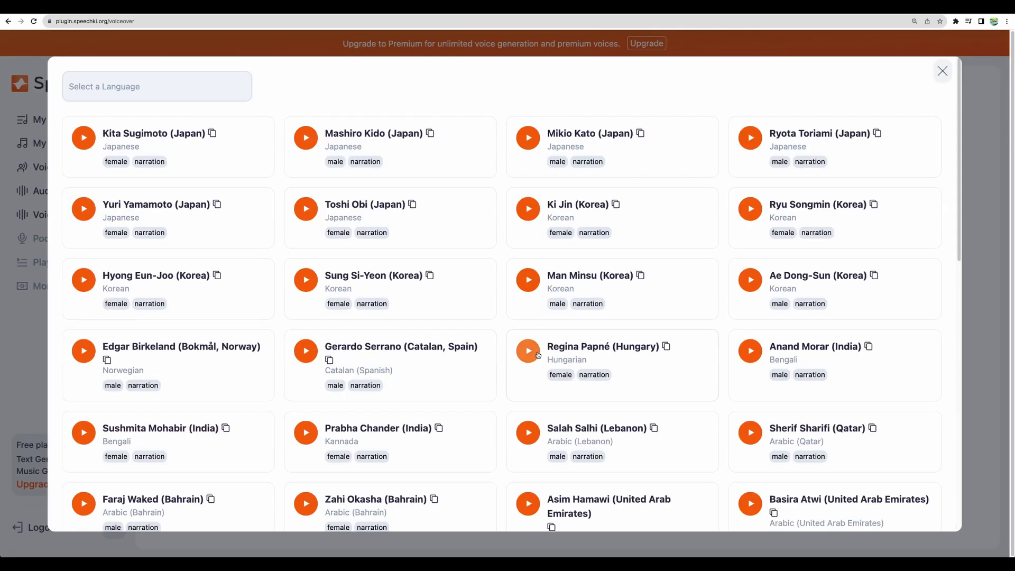
{"action": "left_click", "coordinate": [153, 87]}
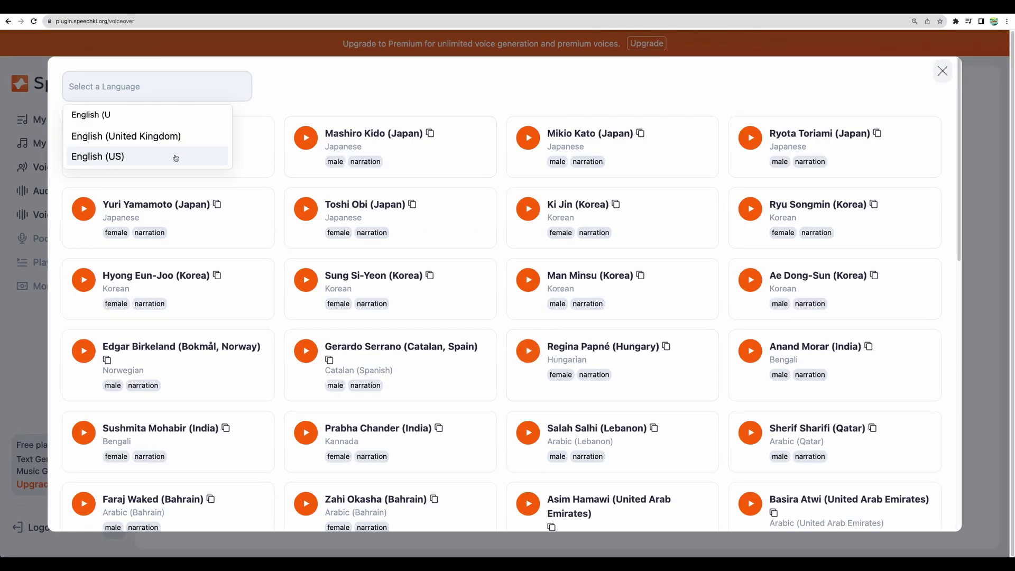
{"action": "left_click", "coordinate": [176, 157]}
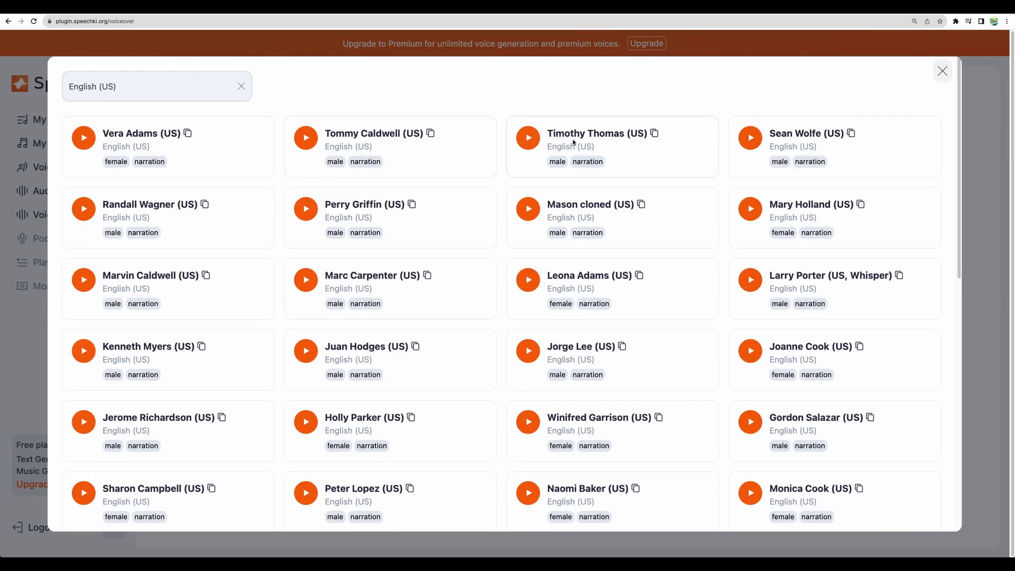
{"action": "left_click", "coordinate": [655, 134]}
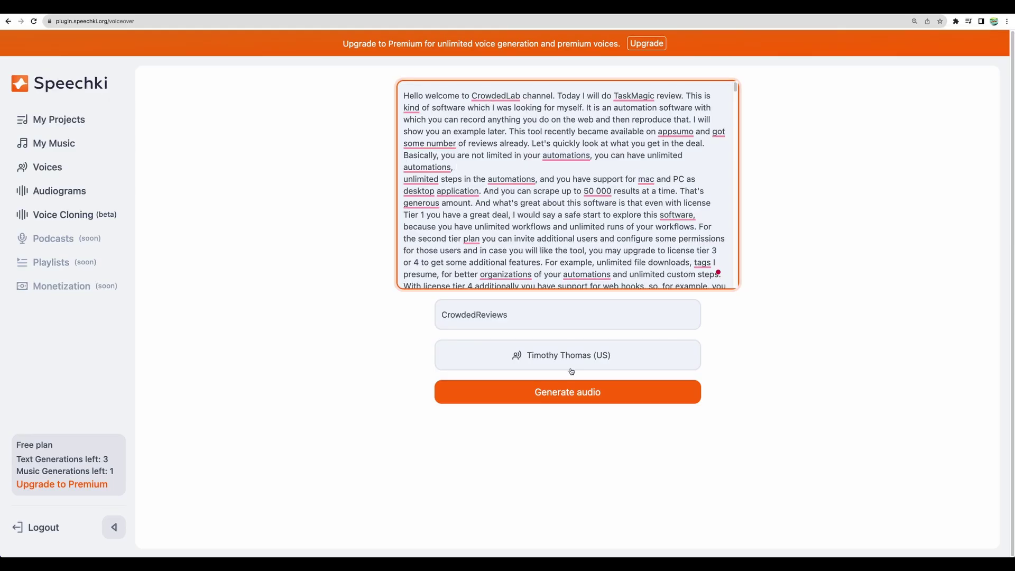
- Generate the CrowdedReviews voiceover audio and check the recording status message
{"action": "left_click", "coordinate": [611, 395]}
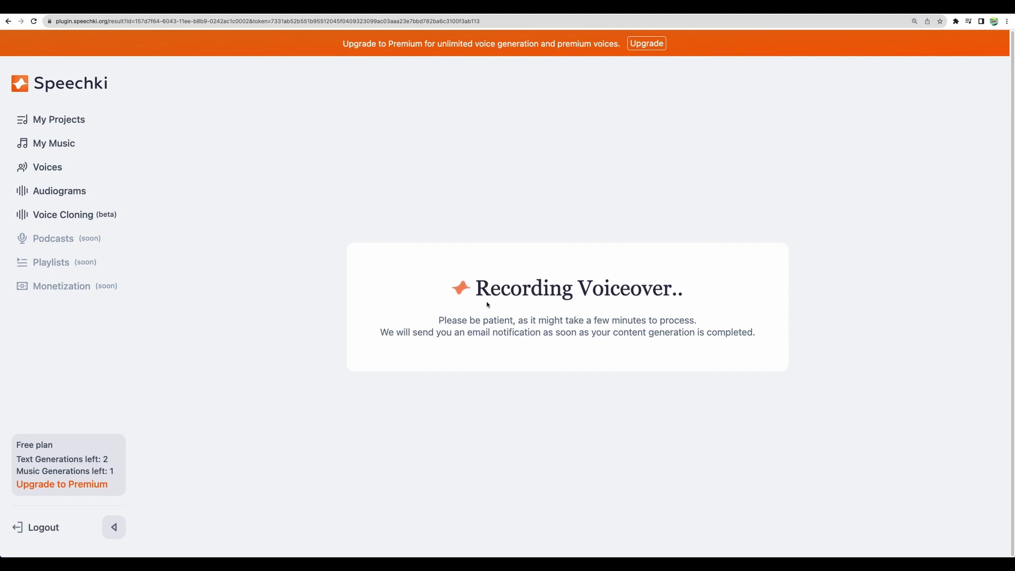
{"action": "left_click_drag", "start_coordinate": [479, 289], "coordinate": [693, 340]}
{"action": "left_click", "coordinate": [692, 339]}
- In My Music, generate a 90-second relaxed, upbeat background track for a software review video
{"action": "left_click", "coordinate": [39, 143]}
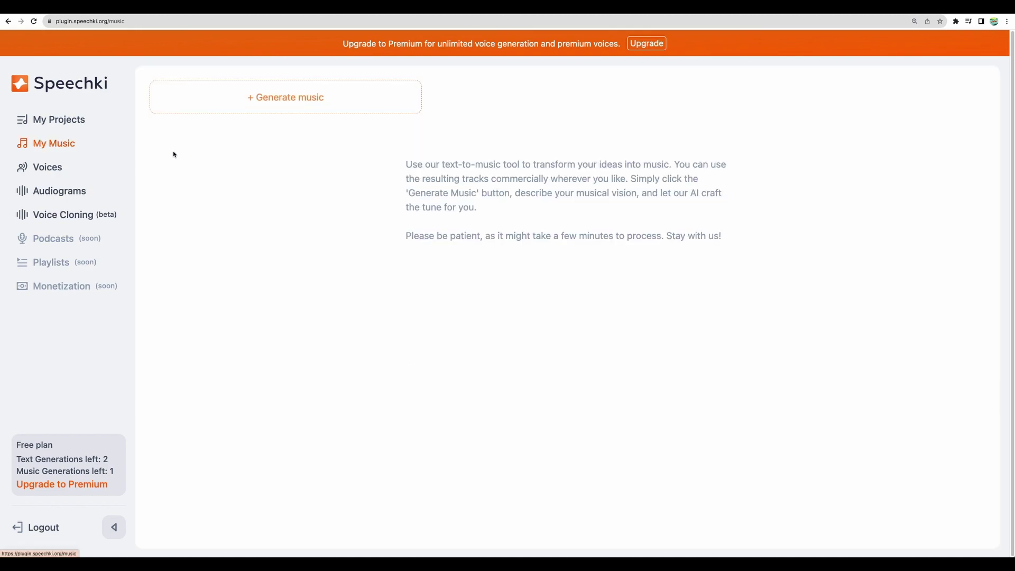
{"action": "left_click", "coordinate": [334, 104]}
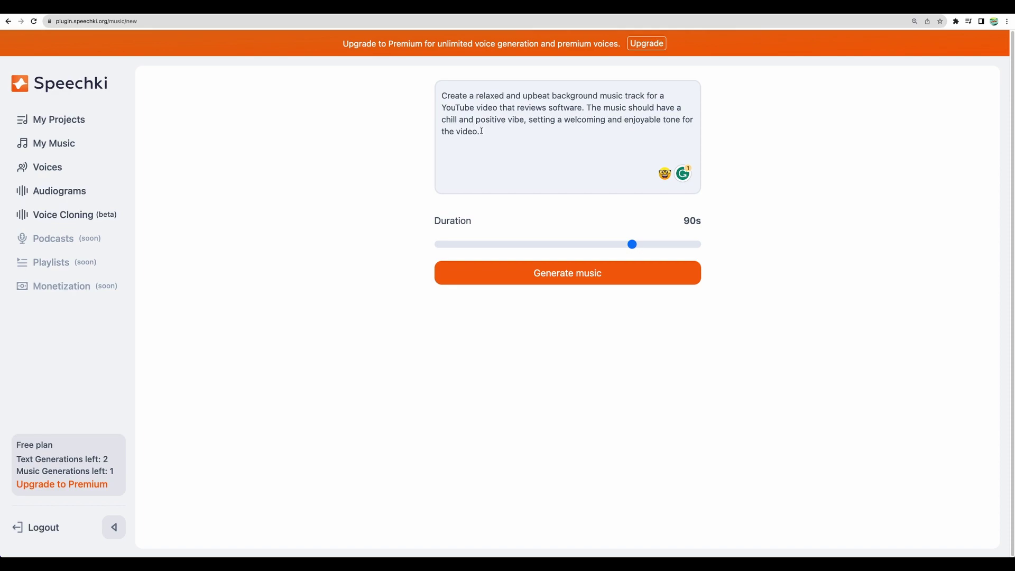
{"action": "left_click", "coordinate": [554, 275]}
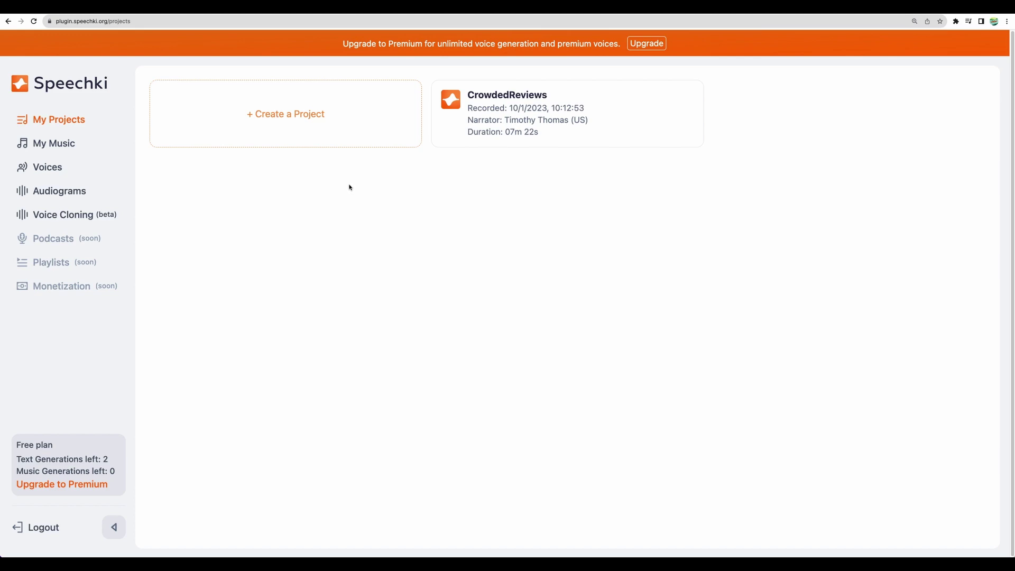
- Play the CrowdedReviews voiceover, check its playback speed options, and download the audio file
{"action": "left_click", "coordinate": [497, 101]}
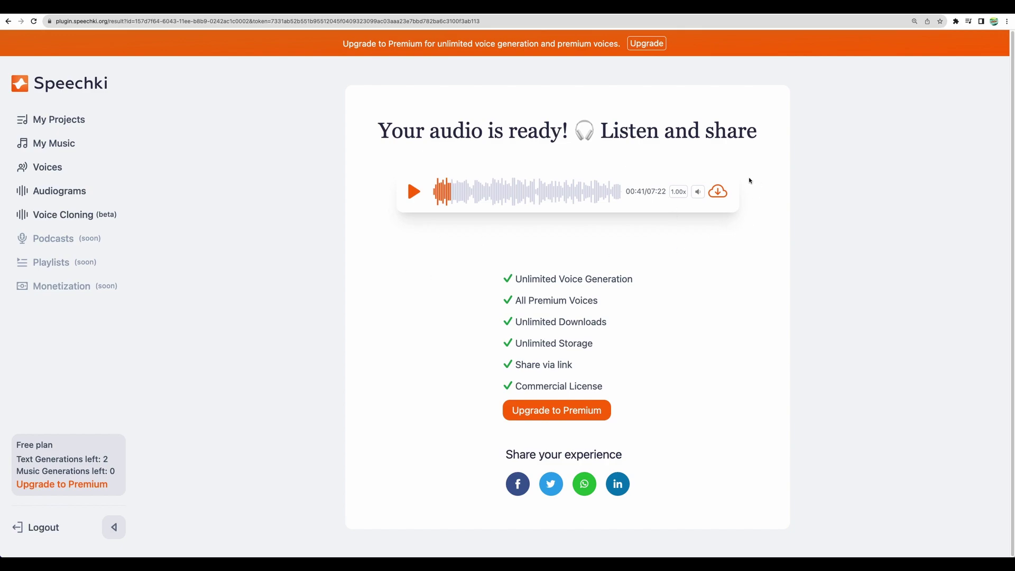
{"action": "left_click", "coordinate": [678, 192]}
{"action": "left_click", "coordinate": [717, 190]}
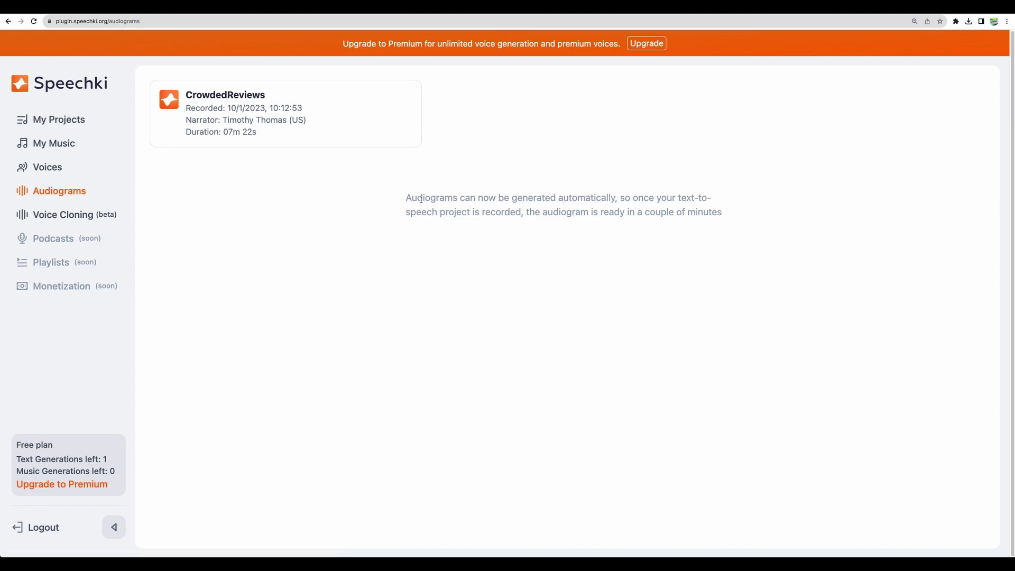
- Play and then pause the CrowdedReviews audiogram video
{"action": "left_click", "coordinate": [241, 121]}
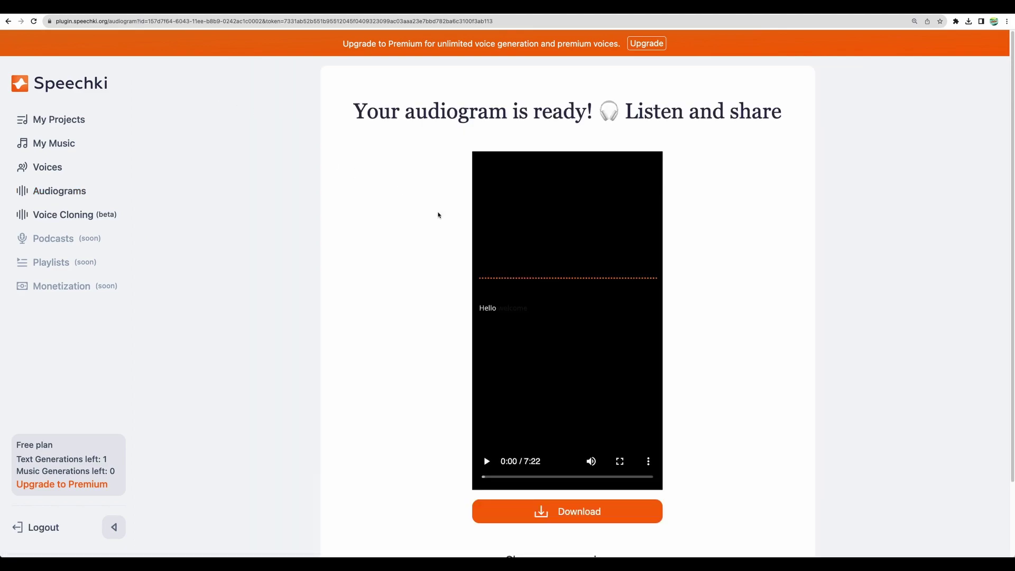
{"action": "left_click", "coordinate": [486, 460]}
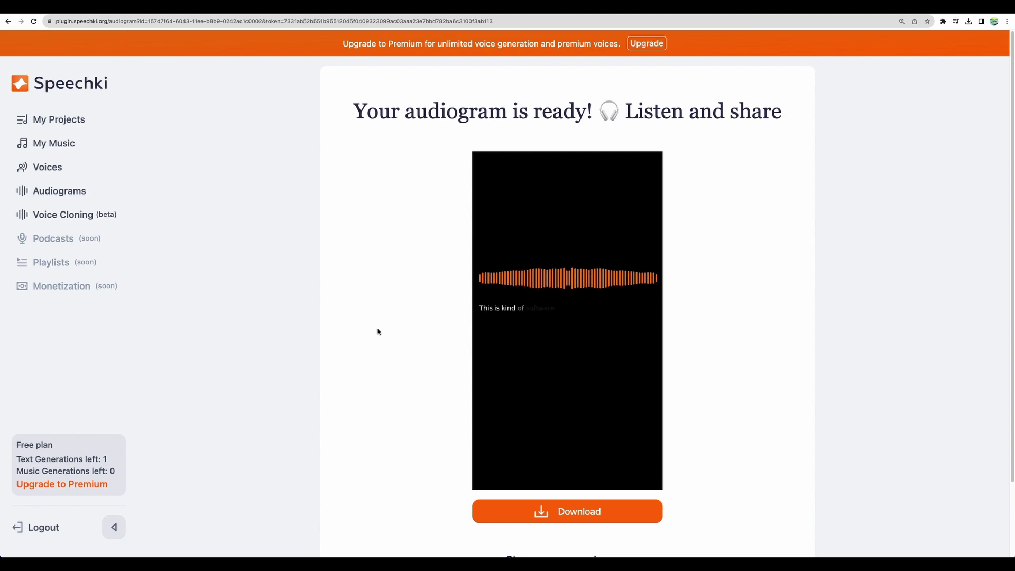
{"action": "scroll", "coordinate": [585, 307], "scroll_direction": "down", "scroll_amount": 3}
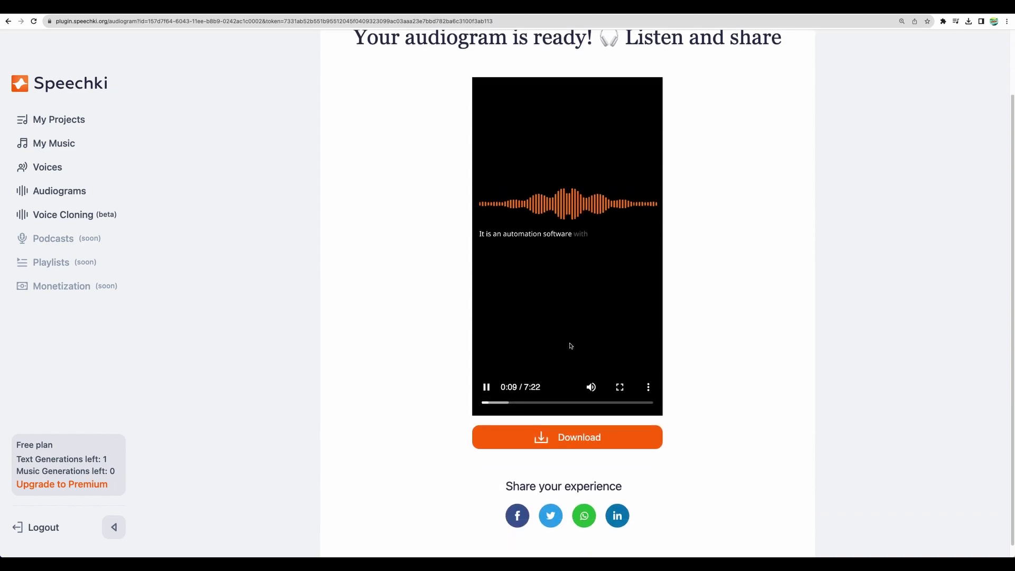
{"action": "scroll", "coordinate": [570, 346], "scroll_direction": "up", "scroll_amount": 3}
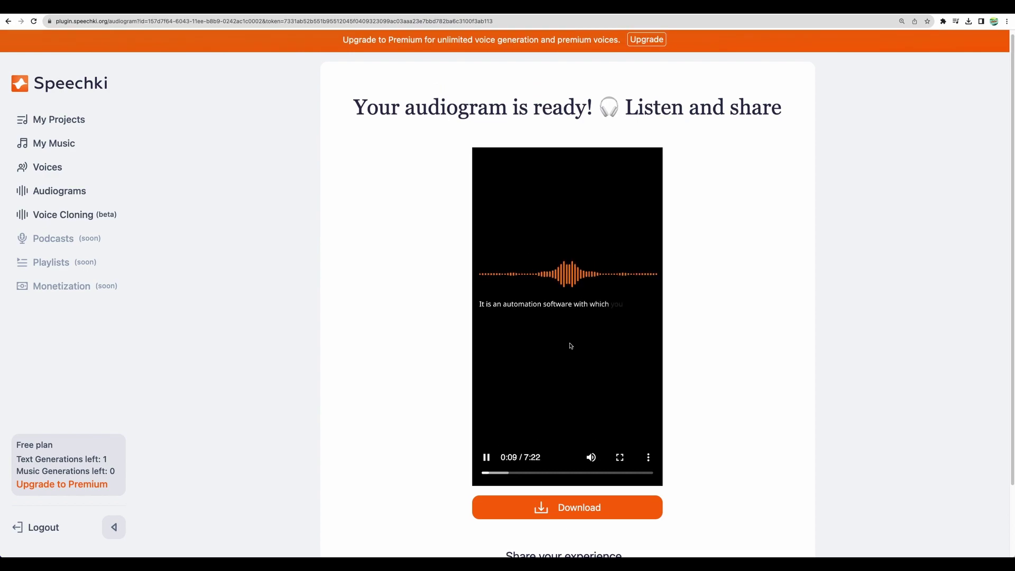
{"action": "left_click", "coordinate": [486, 457]}
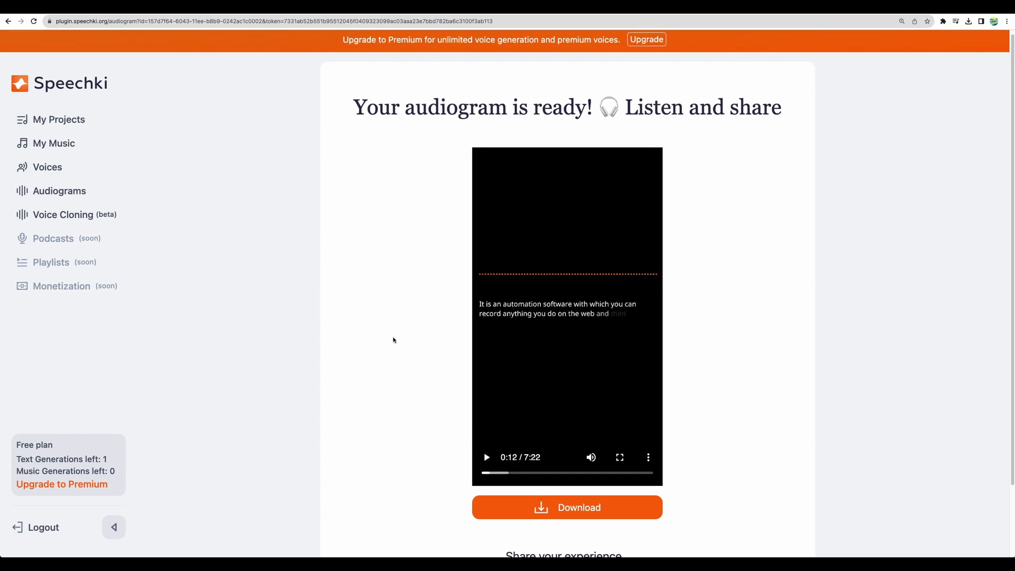
{"action": "scroll", "coordinate": [395, 340], "scroll_direction": "down", "scroll_amount": 3}
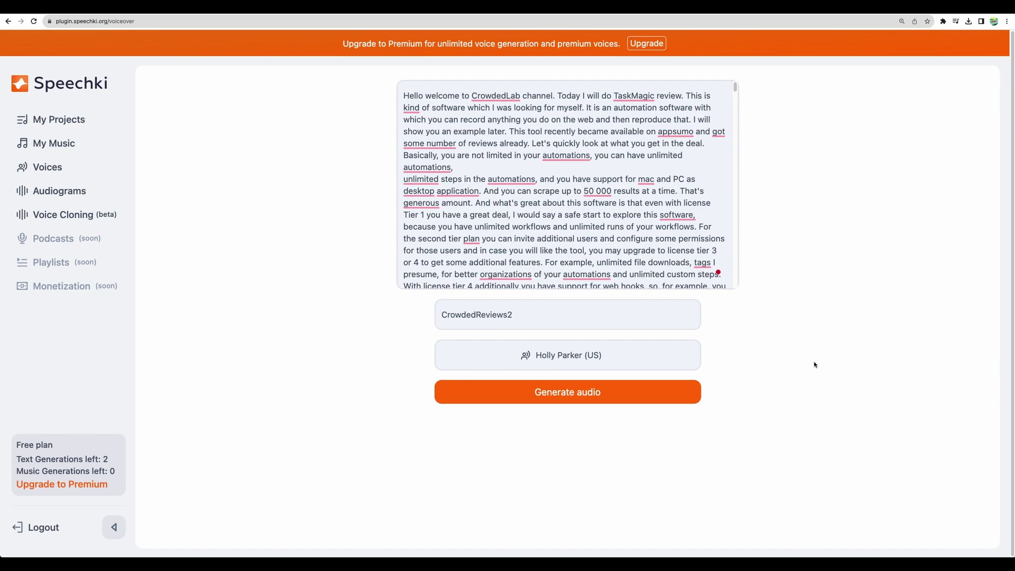
- Submit the CrowdedReviews2 voiceover narrated by Holly Parker (US) for generation
{"action": "left_click", "coordinate": [653, 395]}
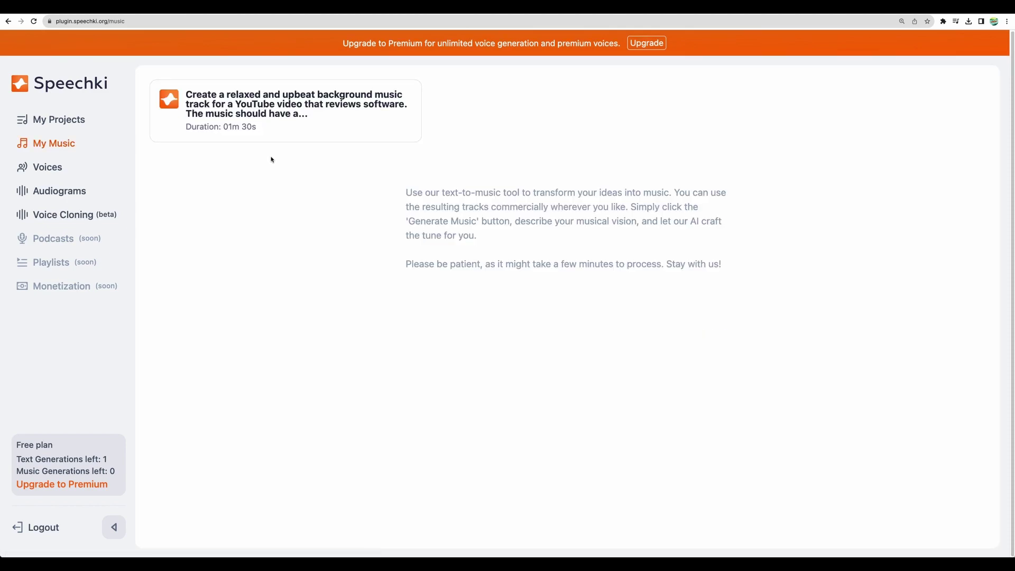
- Play the 1:30 background music track and skip ahead twice along its waveform
{"action": "left_click", "coordinate": [263, 100]}
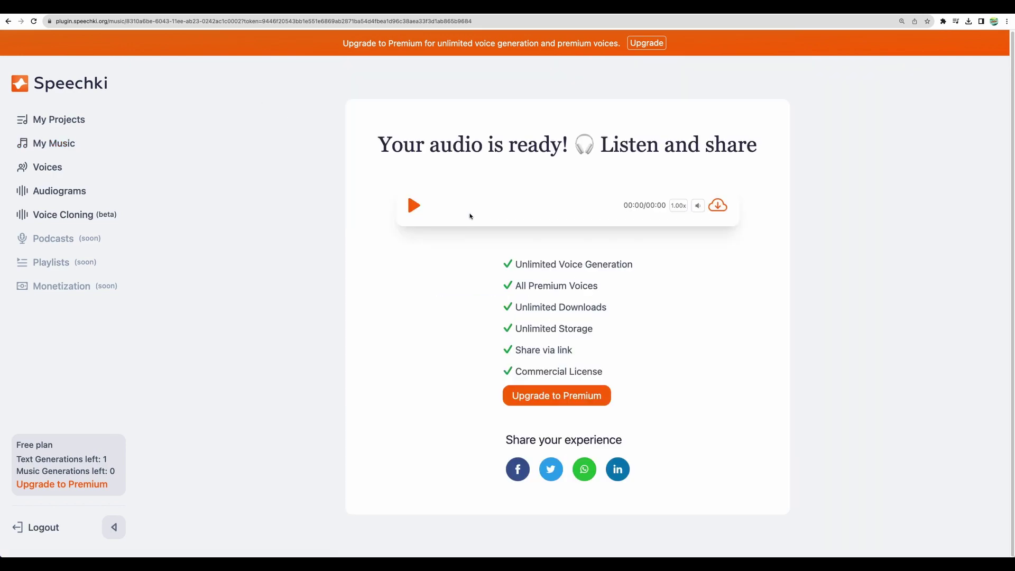
{"action": "left_click", "coordinate": [413, 206]}
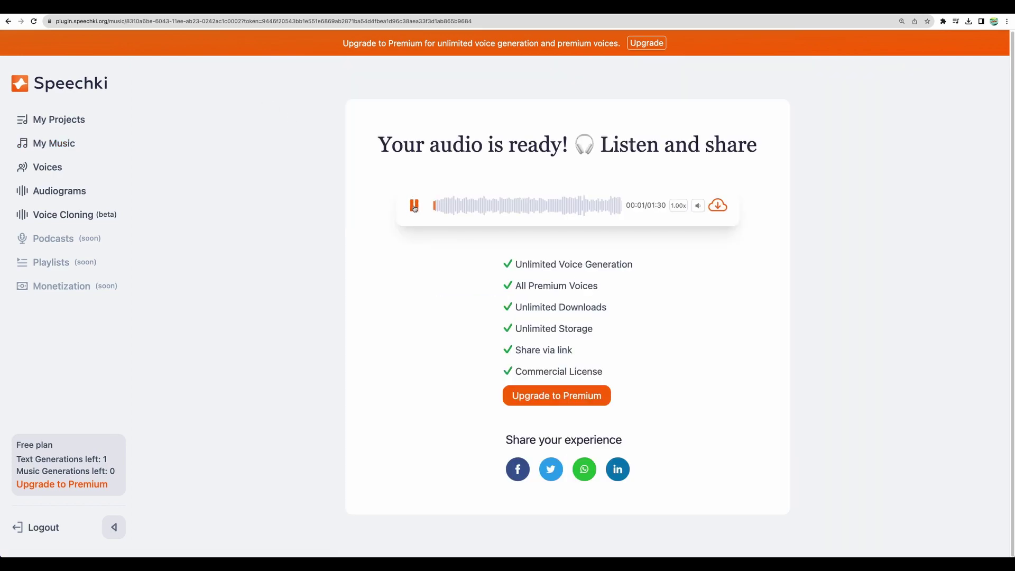
{"action": "left_click", "coordinate": [443, 206]}
{"action": "mouse_move", "coordinate": [680, 191]}
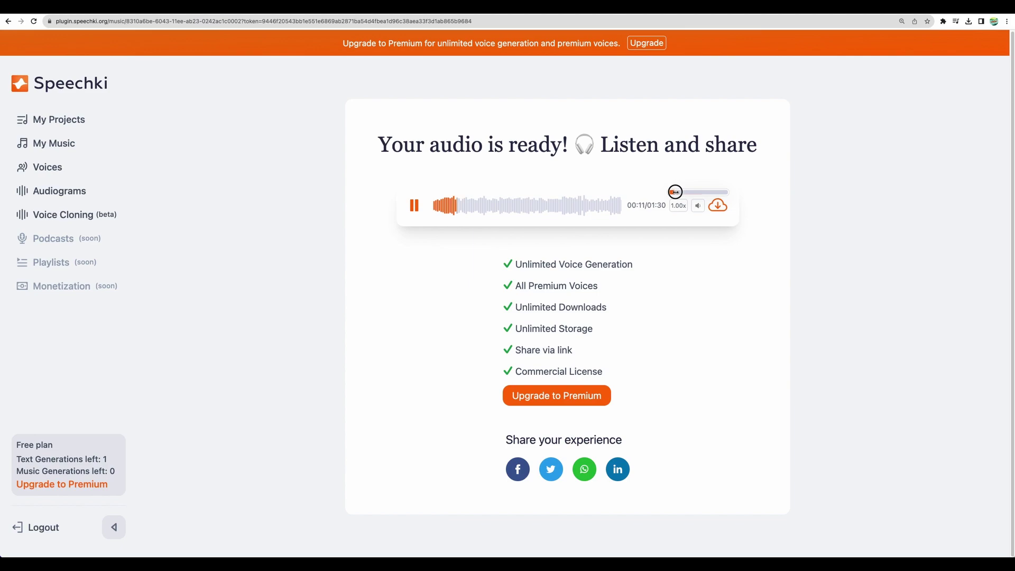
{"action": "left_click", "coordinate": [469, 206]}
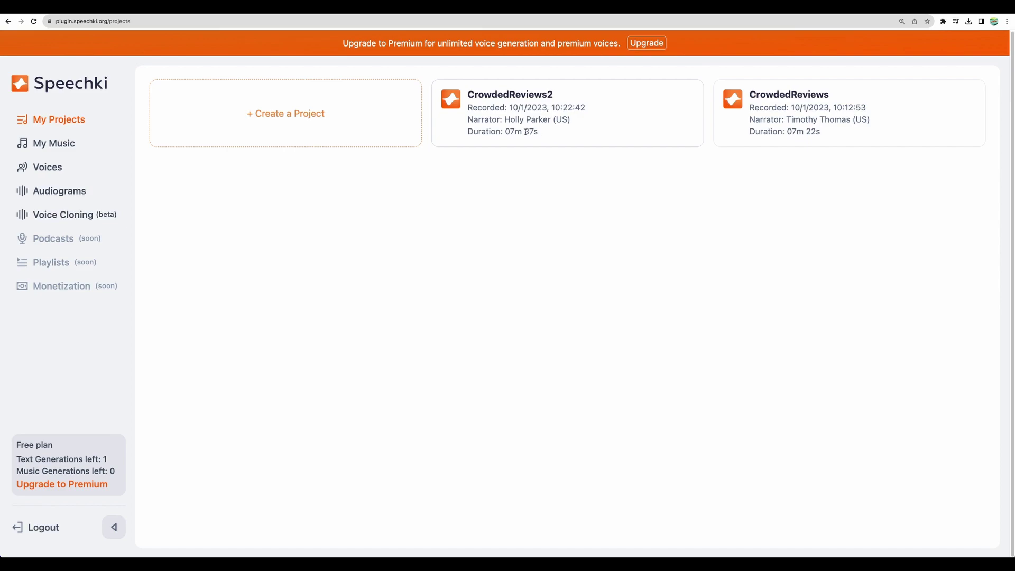
- Note the 07m 37s duration, then play the CrowdedReviews2 voiceover and pause it with Space
{"action": "left_click_drag", "start_coordinate": [506, 131], "coordinate": [543, 130]}
{"action": "left_click", "coordinate": [506, 131]}
{"action": "left_click", "coordinate": [507, 97]}
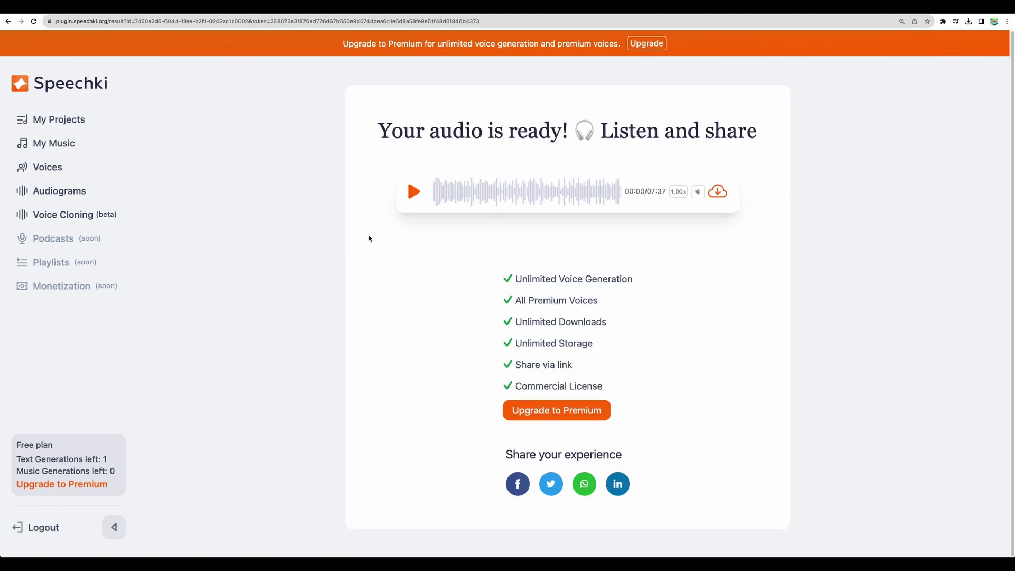
{"action": "left_click", "coordinate": [413, 191]}
{"action": "key", "text": "space"}
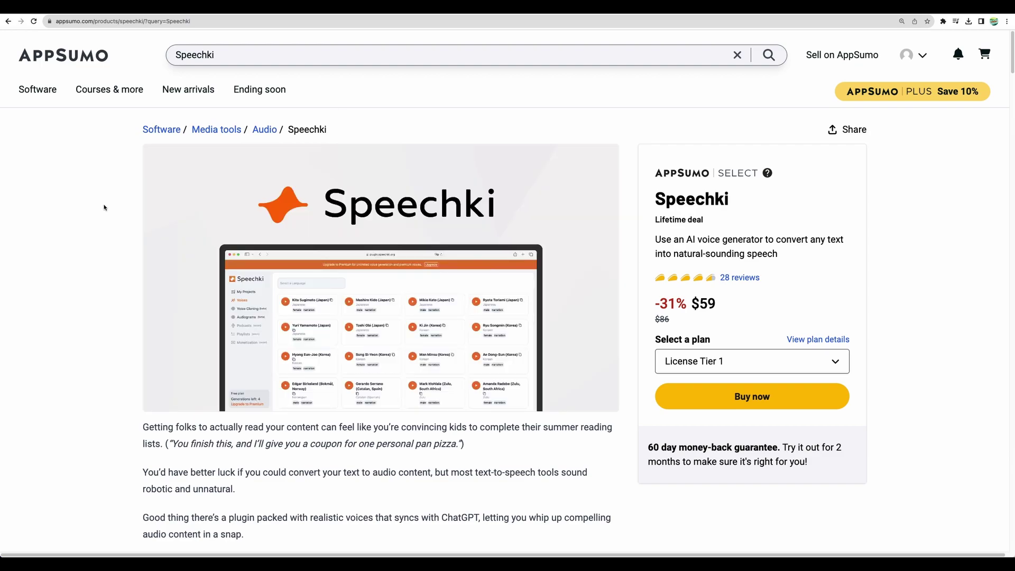
{"action": "scroll", "coordinate": [517, 268], "scroll_direction": "down", "scroll_amount": 15}
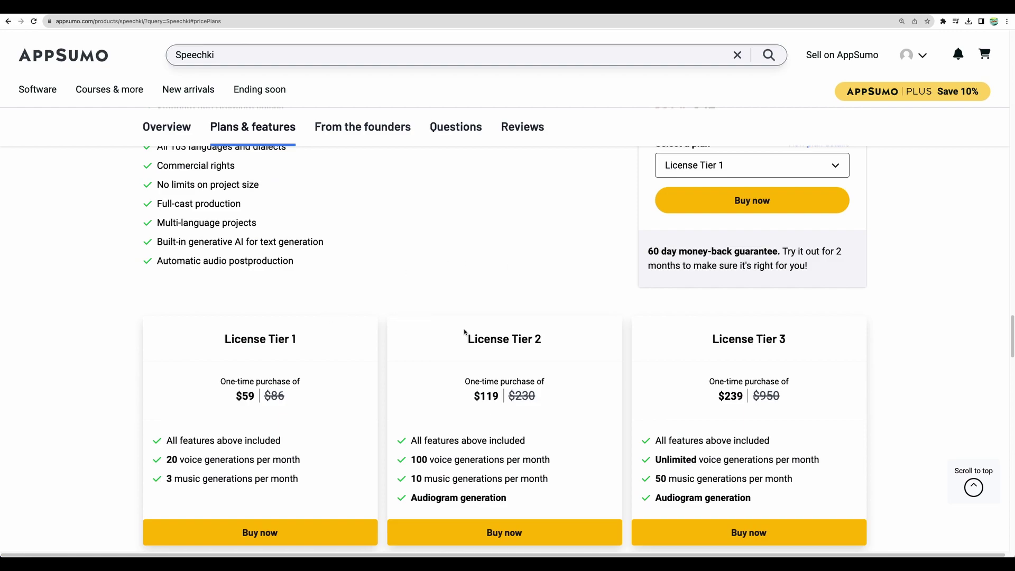
{"action": "left_click_drag", "start_coordinate": [464, 341], "coordinate": [537, 346]}
{"action": "left_click", "coordinate": [536, 347]}
{"action": "left_click_drag", "start_coordinate": [211, 338], "coordinate": [342, 342]}
{"action": "left_click", "coordinate": [342, 343]}
{"action": "left_click_drag", "start_coordinate": [651, 460], "coordinate": [803, 458]}
{"action": "left_click", "coordinate": [803, 458]}
{"action": "scroll", "coordinate": [623, 166], "scroll_direction": "up", "scroll_amount": 4}
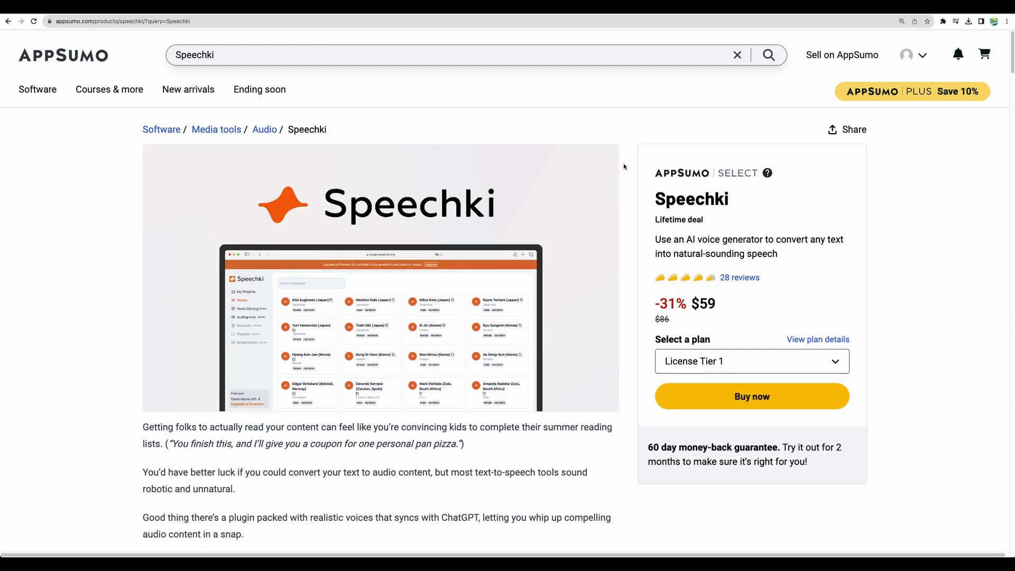